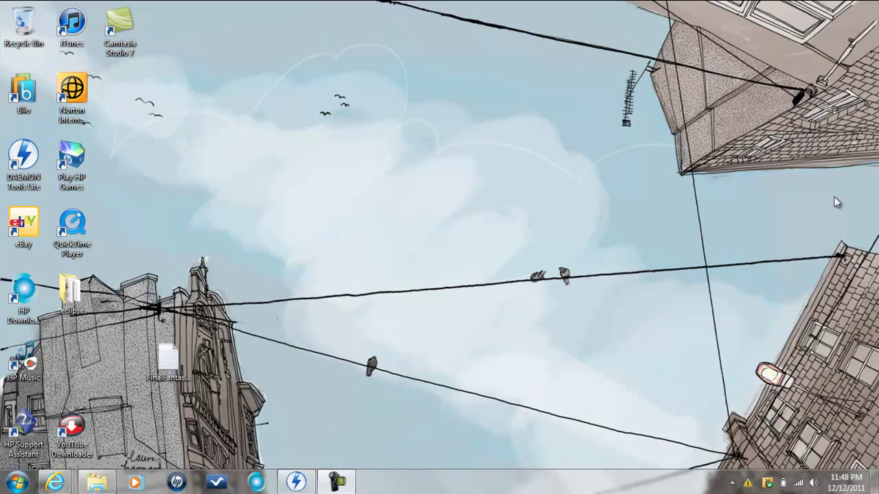
- Open DAEMON Tools Lite and add the FFVII Disc 1 ISO from the Final Fantasy VII PC folder to the image catalog
mouse_move(747, 489)
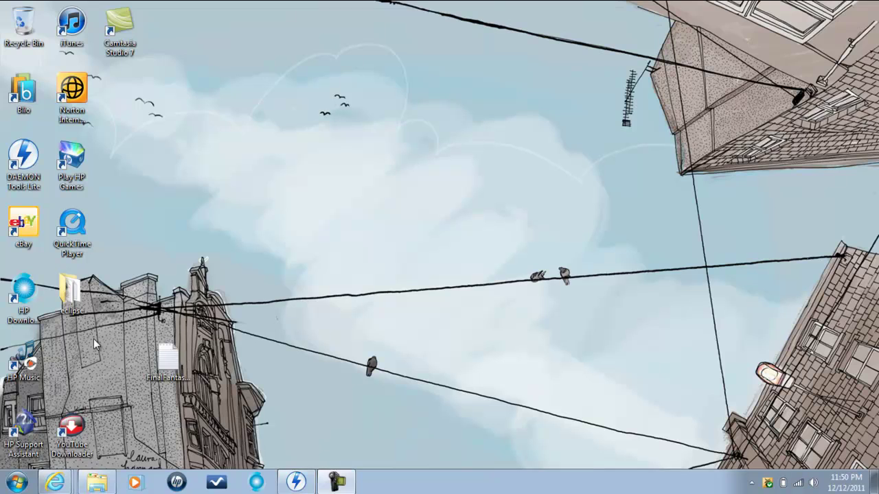
double_click(24, 165)
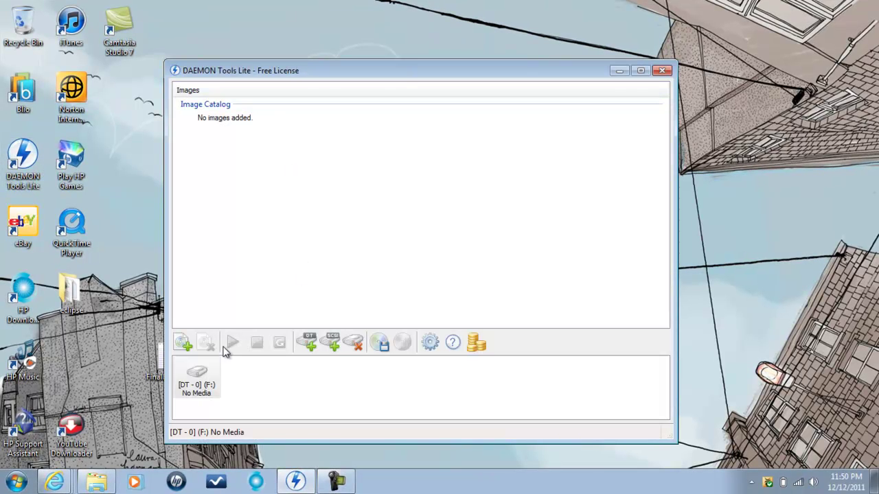
click(184, 343)
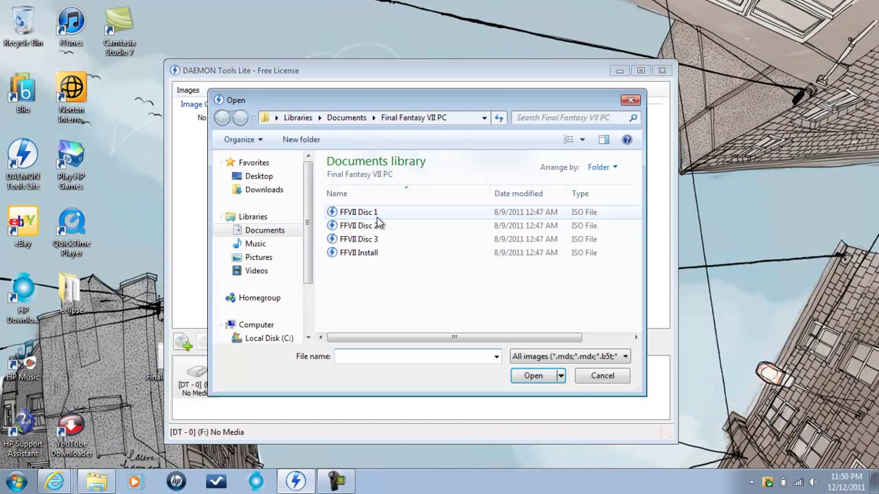
click(375, 214)
click(543, 378)
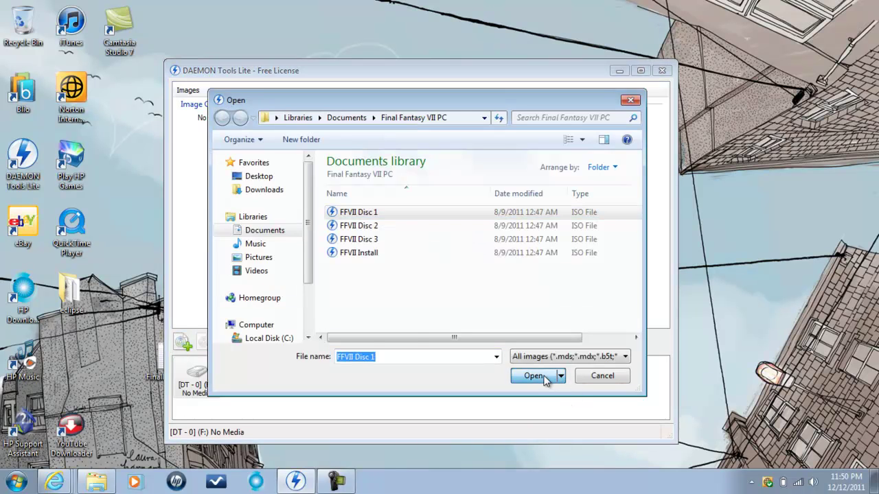
click(234, 130)
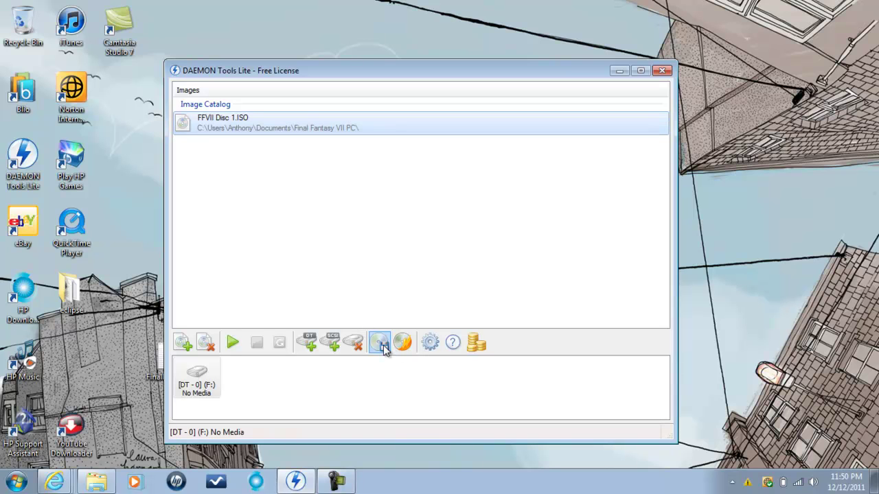
- Remove the FFVII Disc 1 image from the catalog and close the DAEMON Tools Lite window
right_click(219, 129)
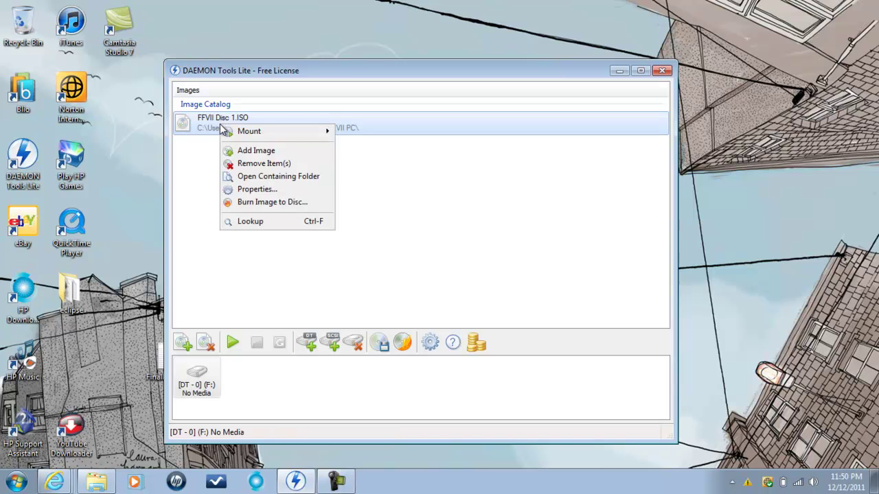
click(245, 163)
click(451, 288)
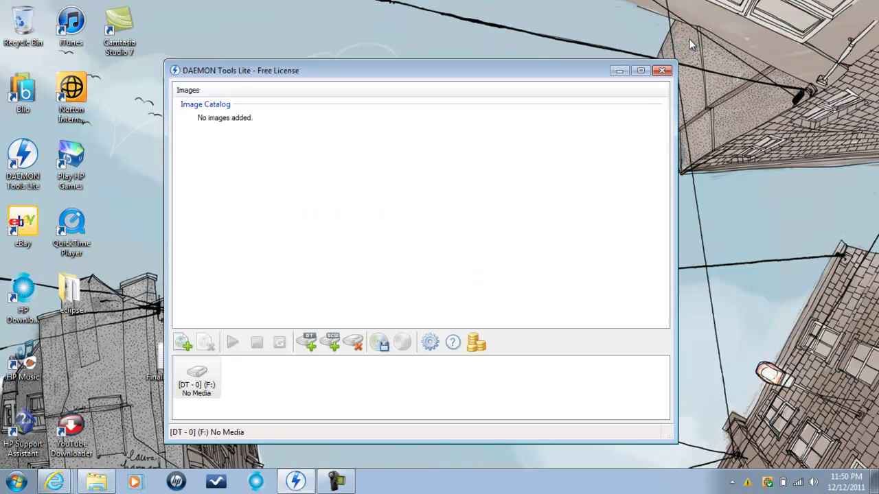
click(664, 71)
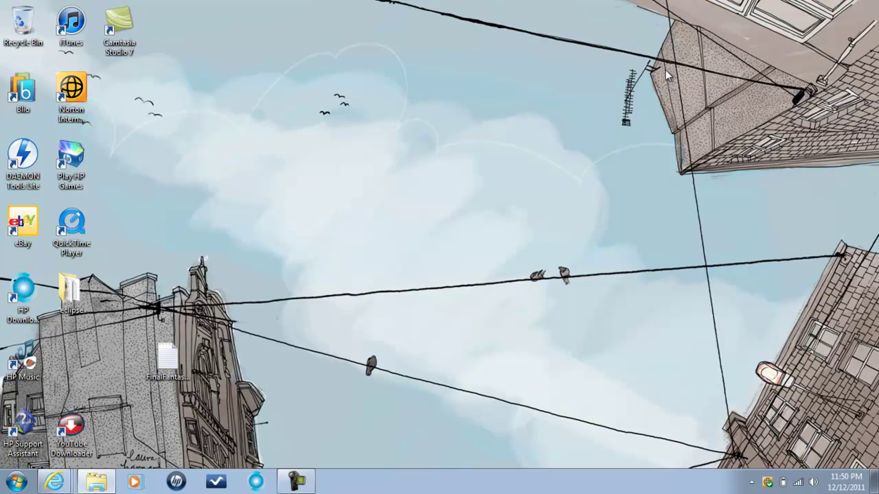
- View the disc image files in the Final Fantasy VII PC folder and close the folder window
click(99, 488)
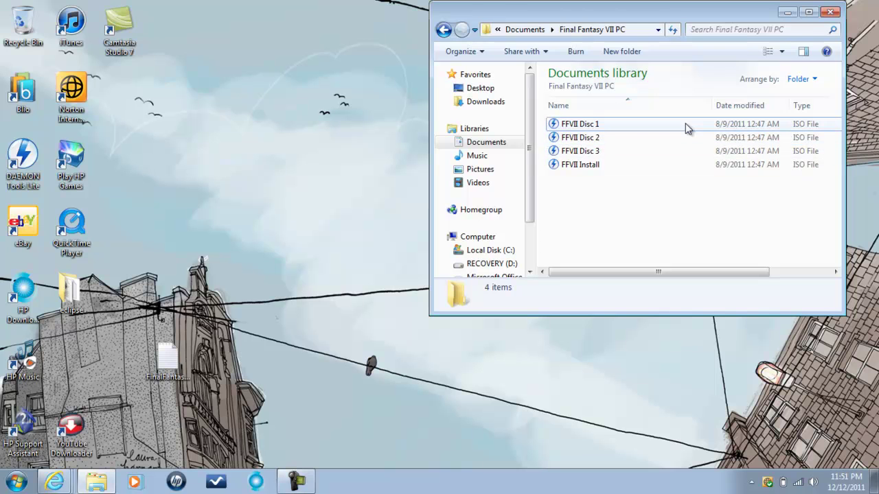
click(829, 15)
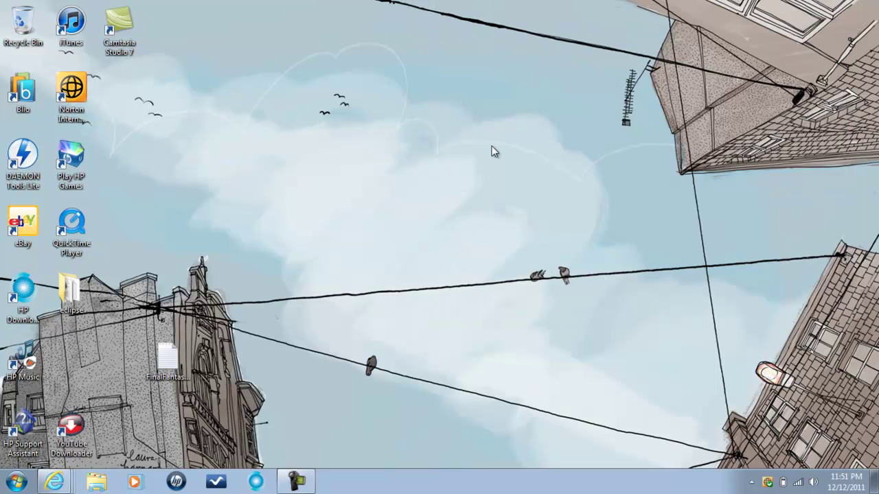
- In the browser, request the DAEMON Tools Lite 4.45.1 installer from its Disc-Tools download page
click(55, 483)
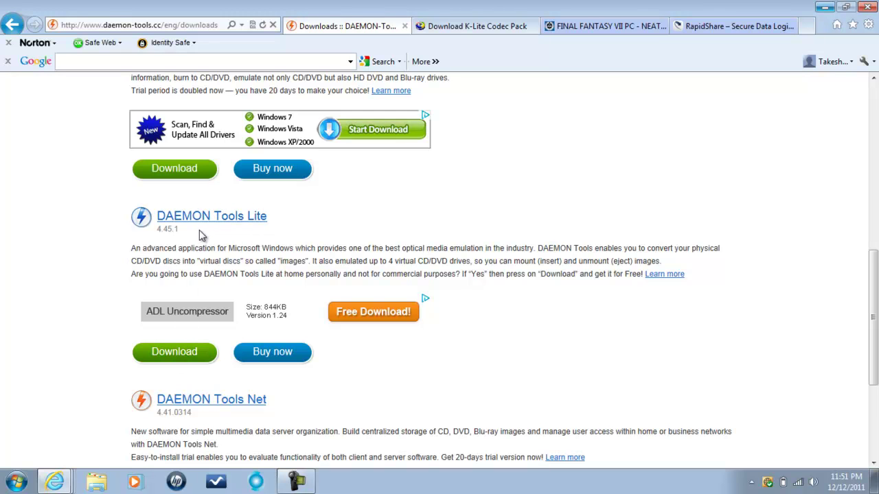
click(175, 352)
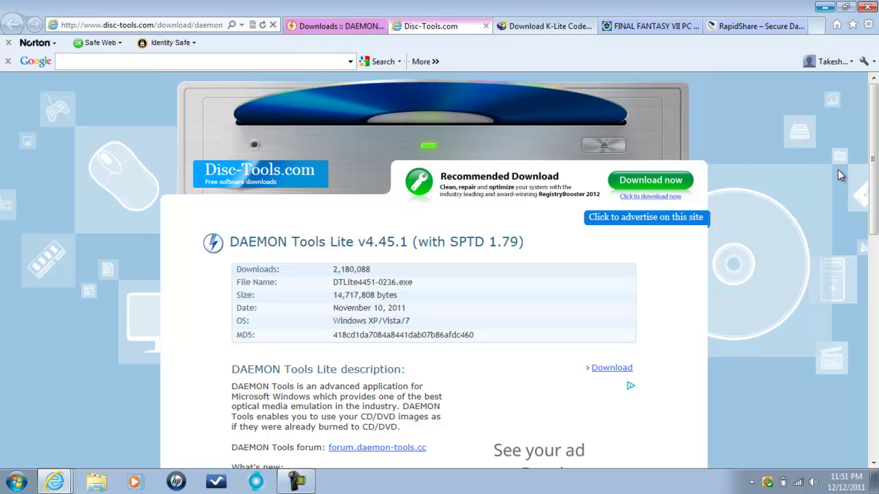
drag(874, 155, 875, 213)
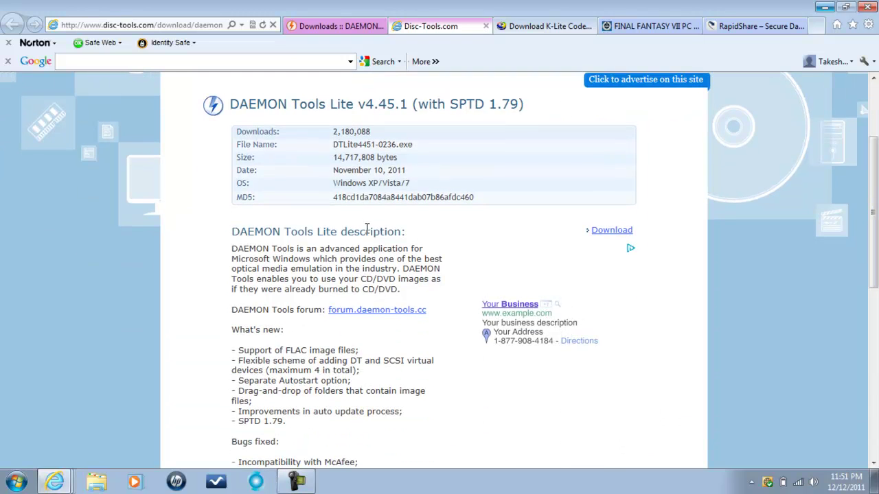
click(609, 232)
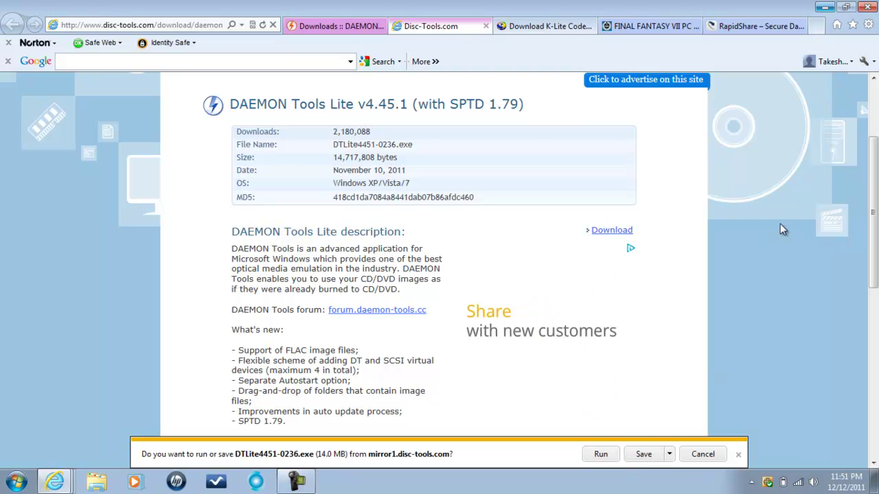
- Close the Disc-Tools and DAEMON Tools download pages and minimize the browser
click(486, 27)
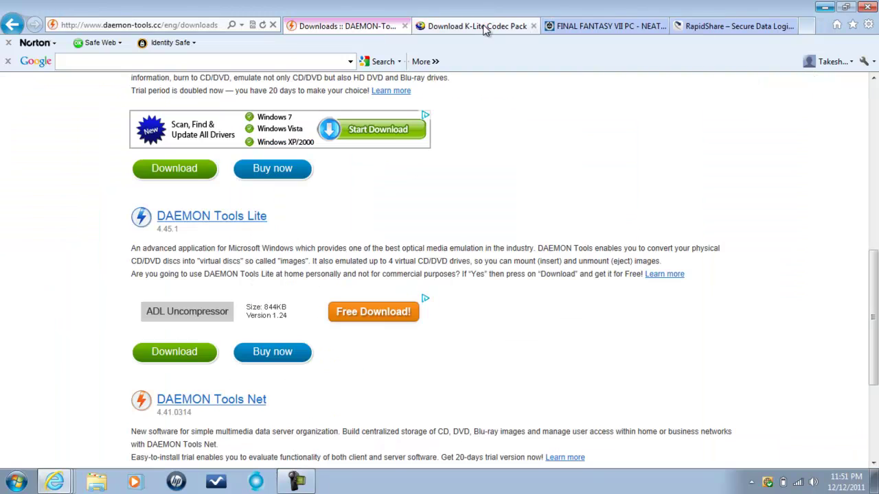
click(405, 27)
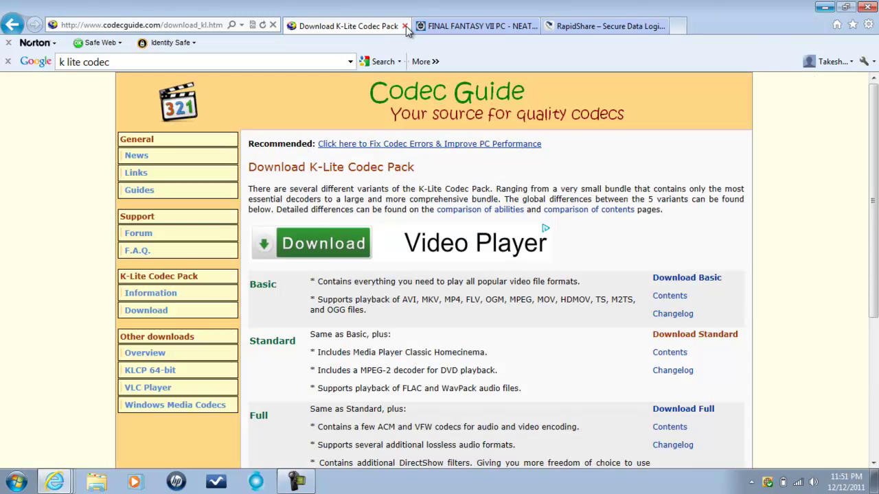
click(825, 7)
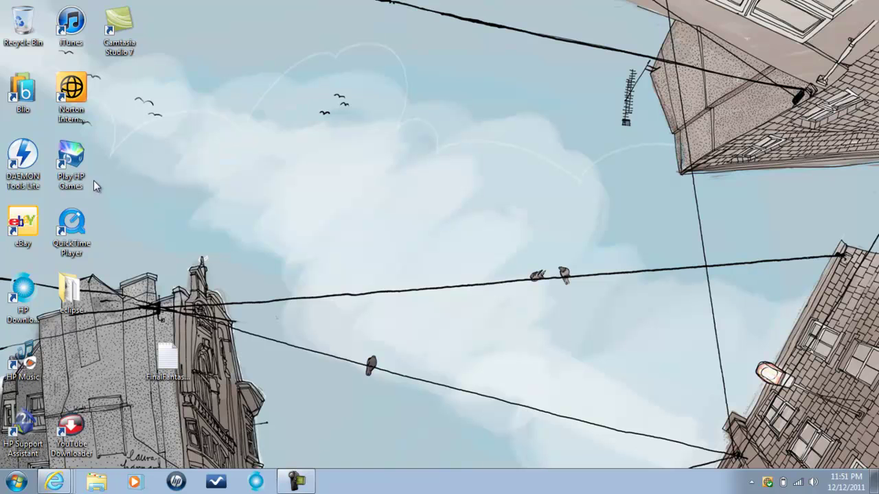
- Start DAEMON Tools Lite and minimize its window
double_click(22, 168)
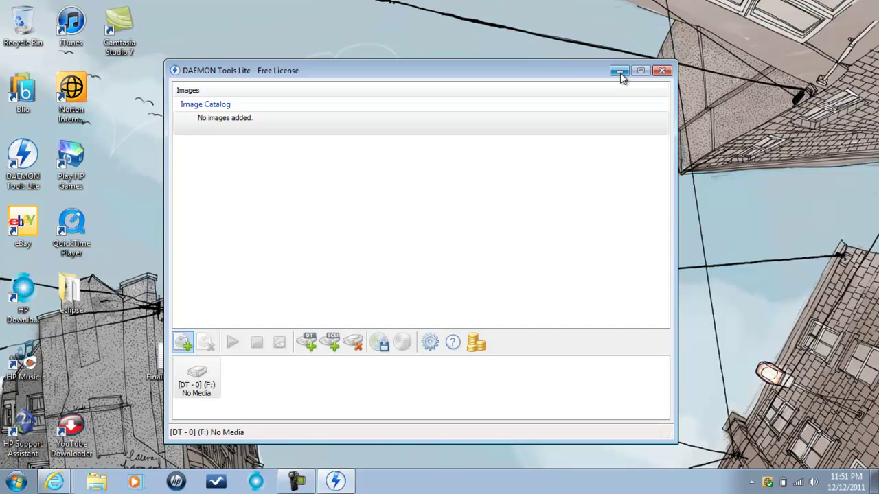
click(619, 72)
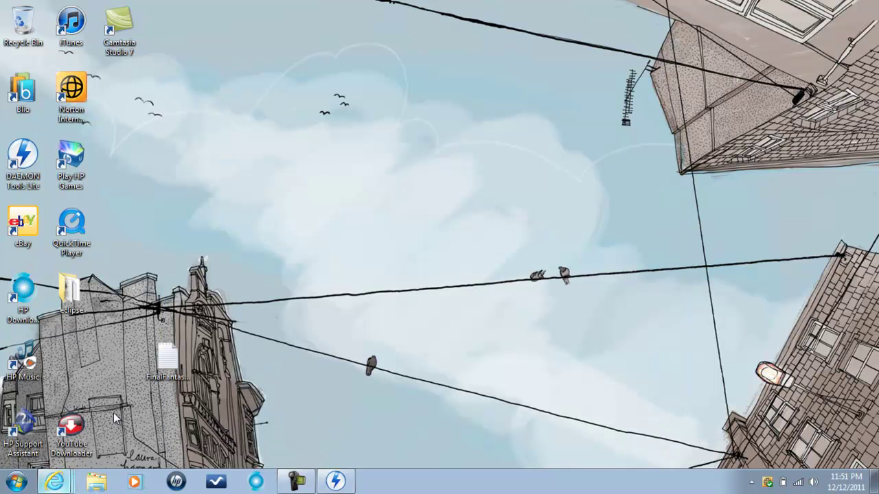
- Switch to the browser and save the K-Lite Codec Pack Standard 8.0.0 installer from Mirror 1 at Betanews
key(alt+Tab)
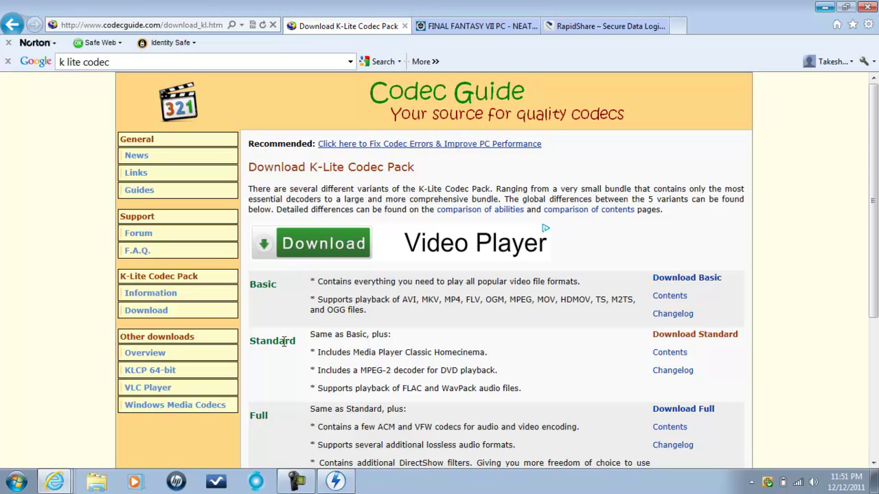
click(686, 337)
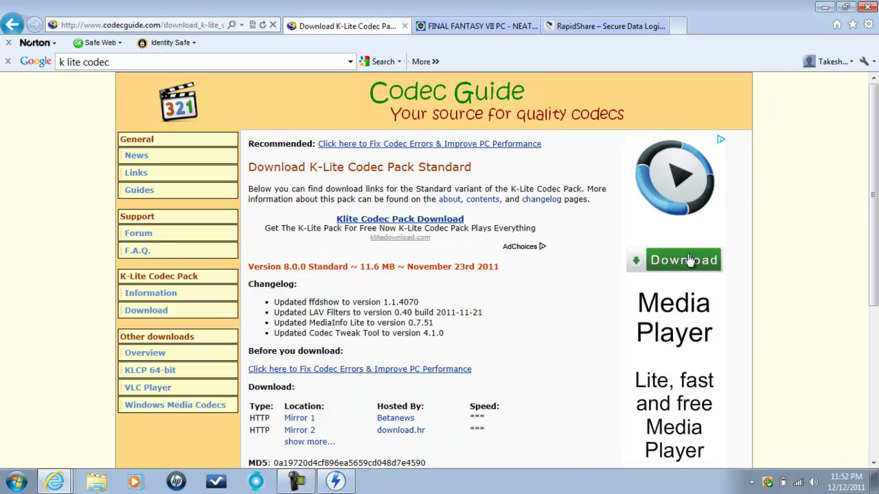
drag(877, 178, 876, 200)
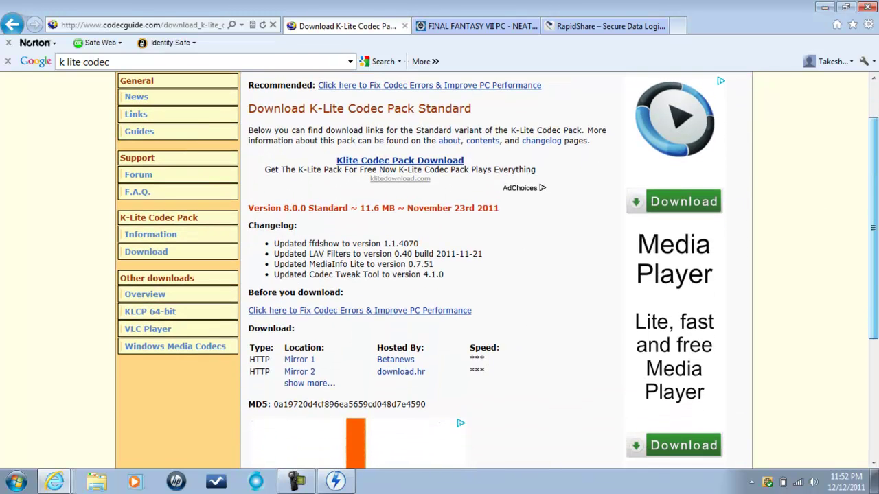
click(300, 360)
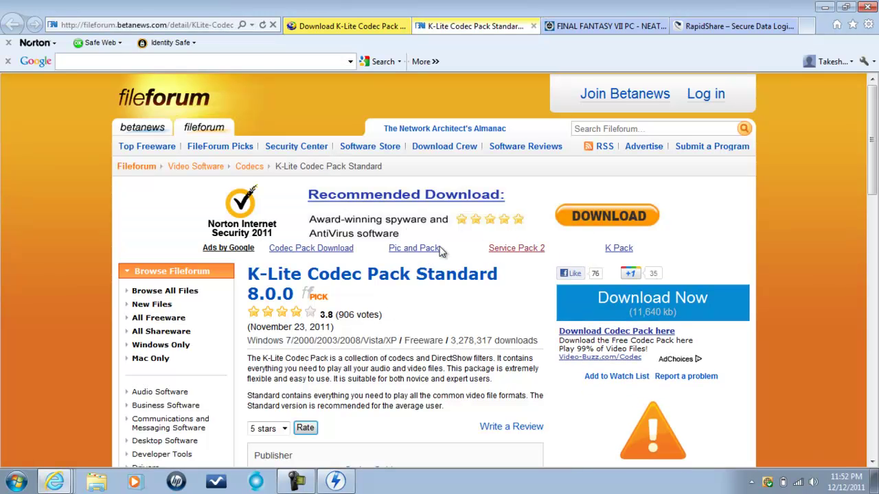
click(630, 302)
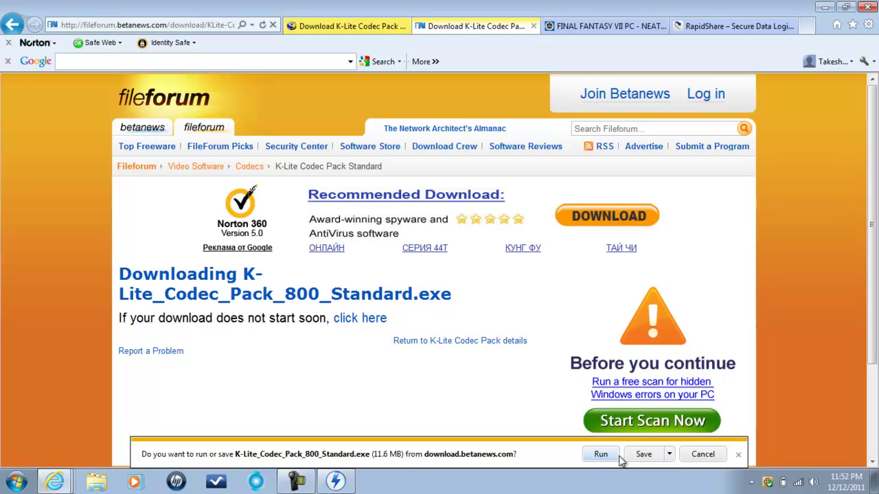
click(643, 456)
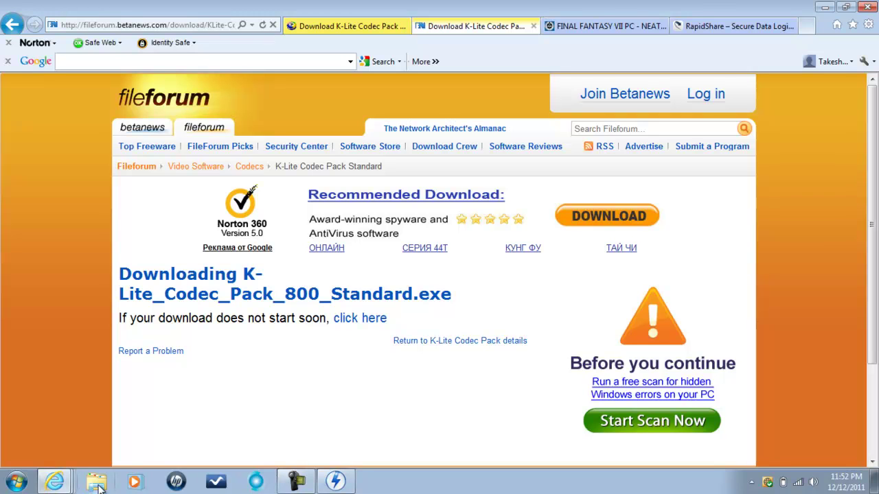
- Run K-Lite_Codec_Pack_800_Standard from the Downloads folder and allow it past the security warning
click(98, 487)
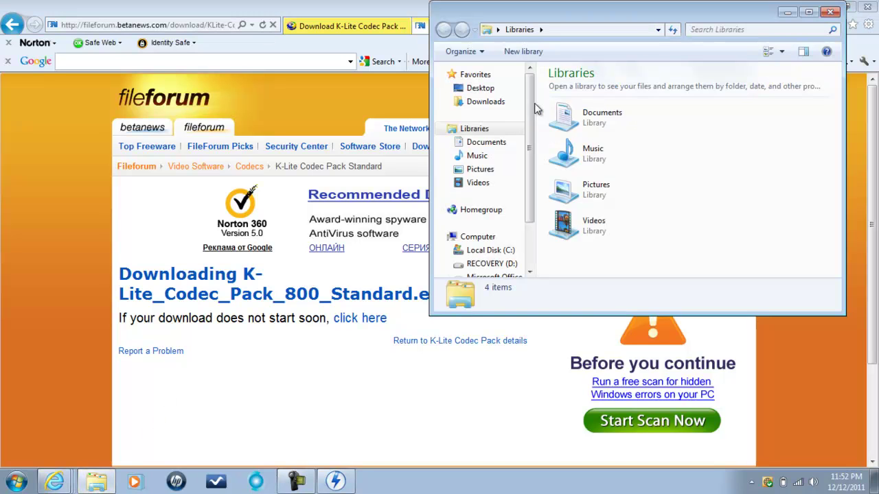
click(492, 107)
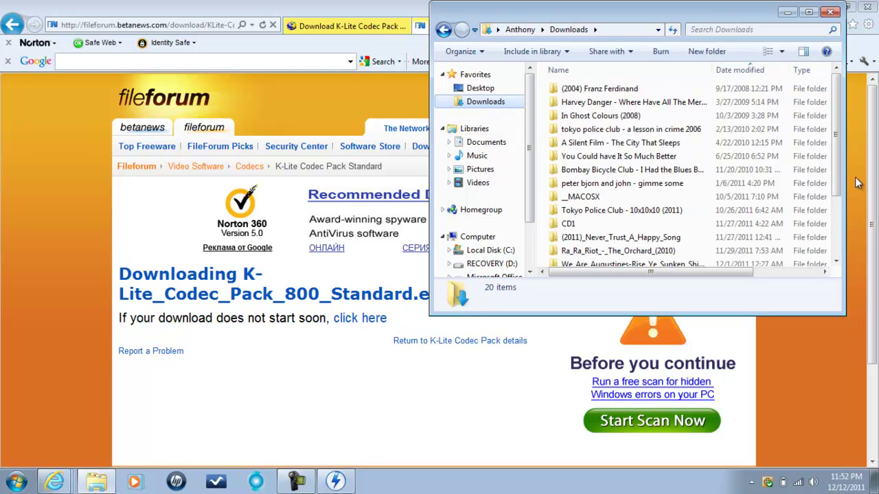
scroll(666, 261, down, 2)
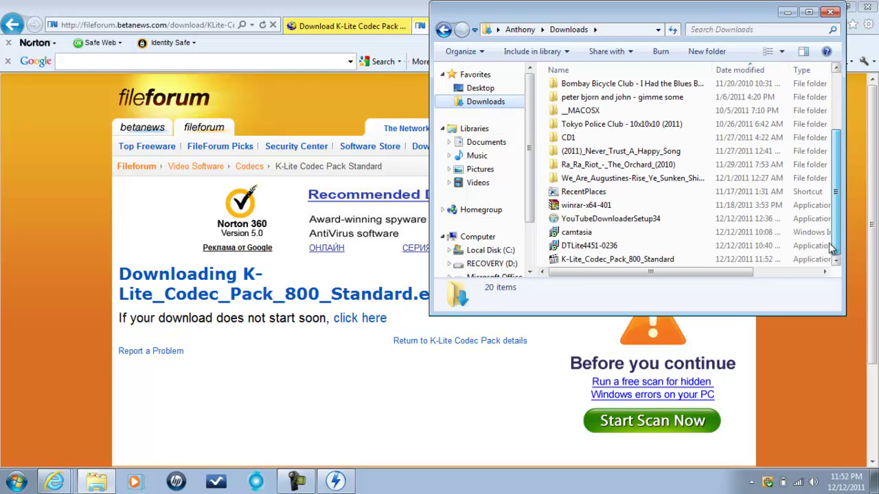
click(602, 261)
double_click(603, 262)
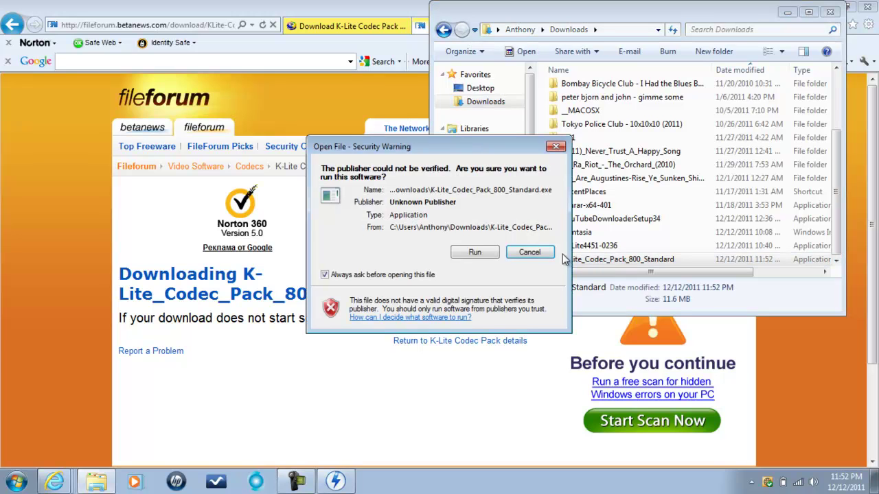
click(475, 252)
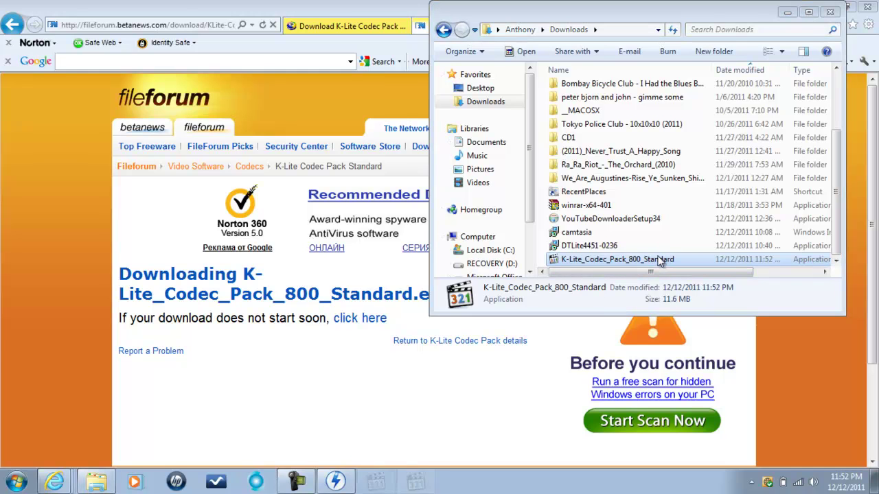
- Proceed through the K-Lite setup in Advanced mode, keeping the default folder, Profile 1: Default components, additional options and DXVA settings
click(526, 370)
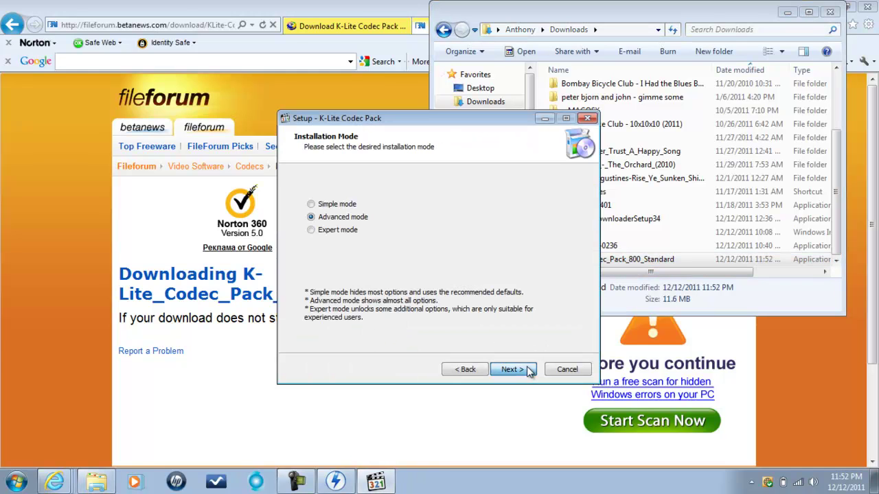
click(512, 369)
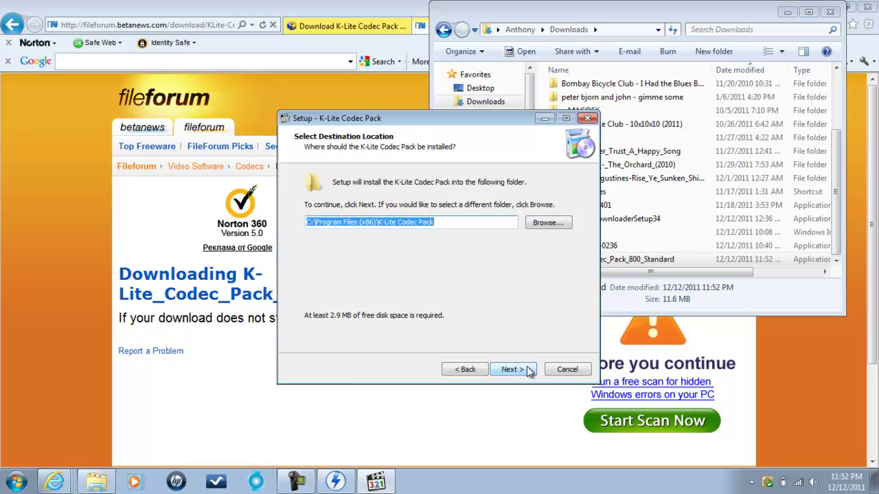
click(512, 369)
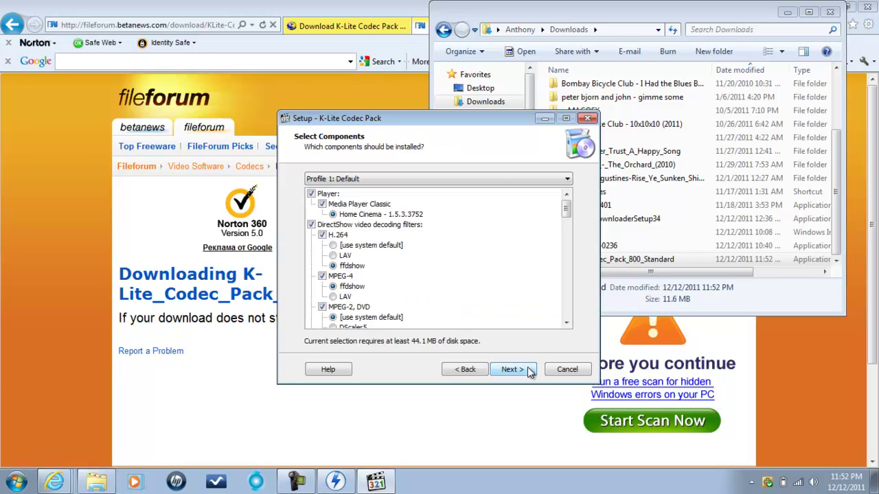
click(512, 370)
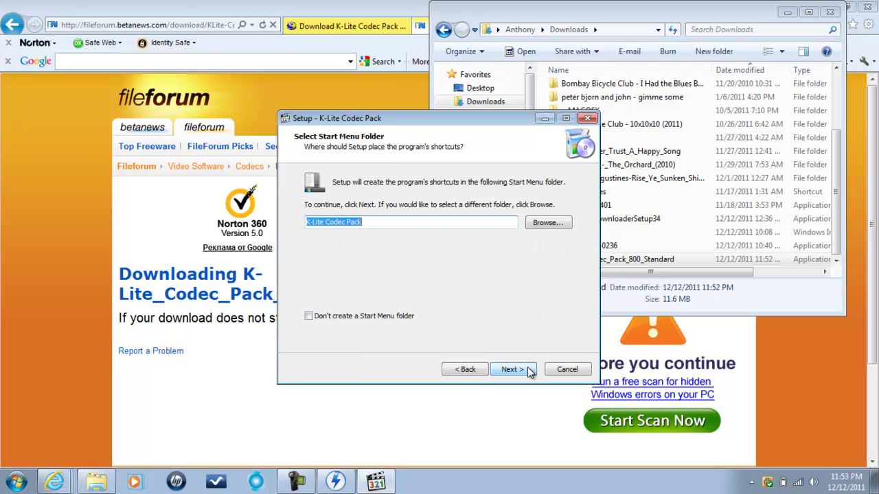
click(513, 369)
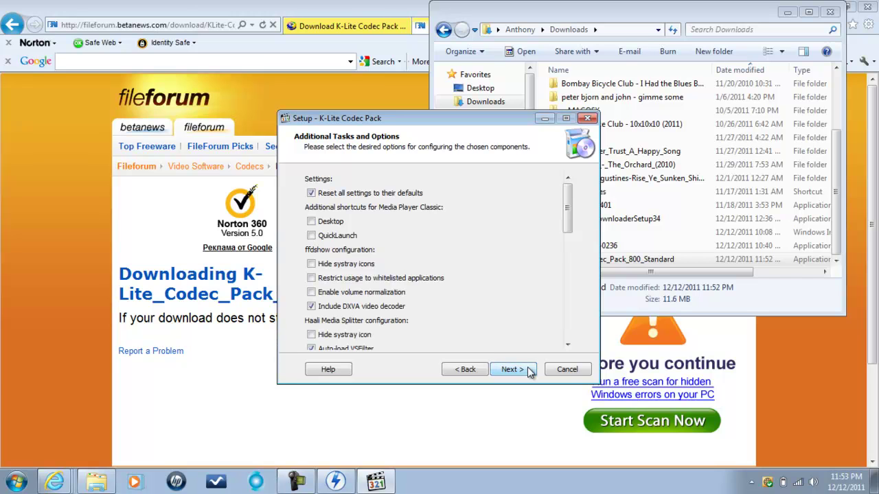
click(512, 369)
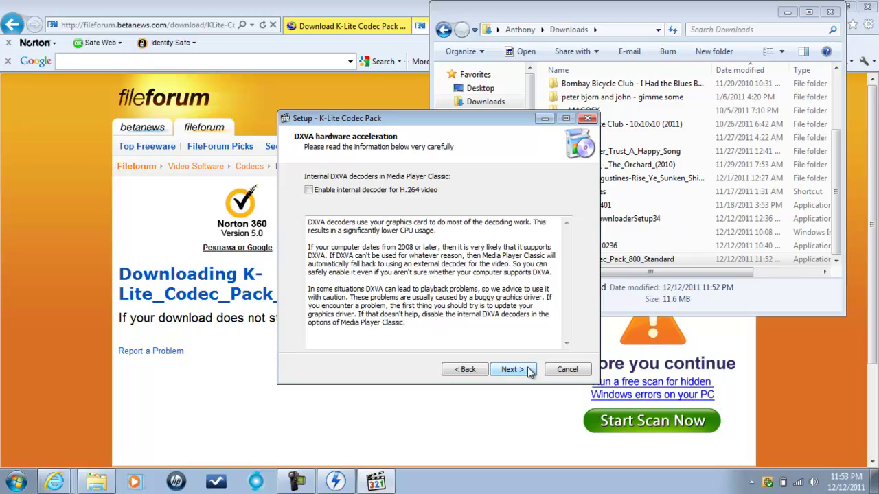
click(528, 369)
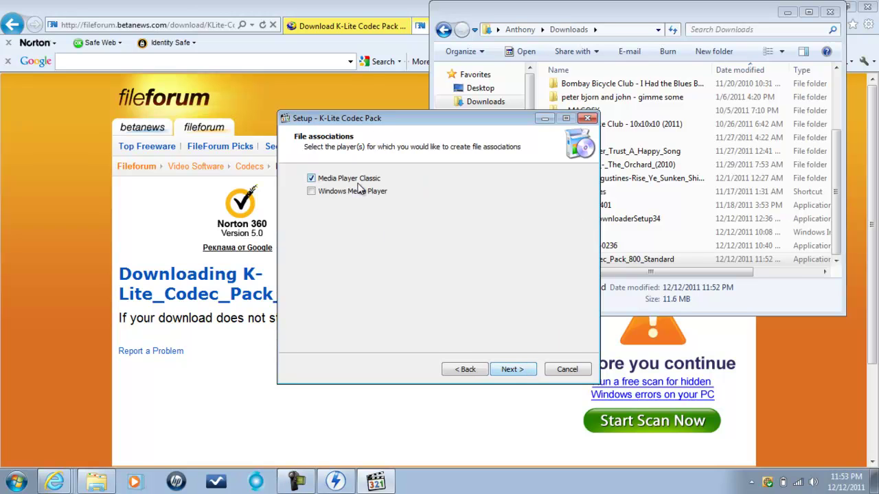
- Exclude Media Player Classic from the file associations, keep 2.0 (stereo) speaker output and start the installation
click(312, 179)
click(525, 370)
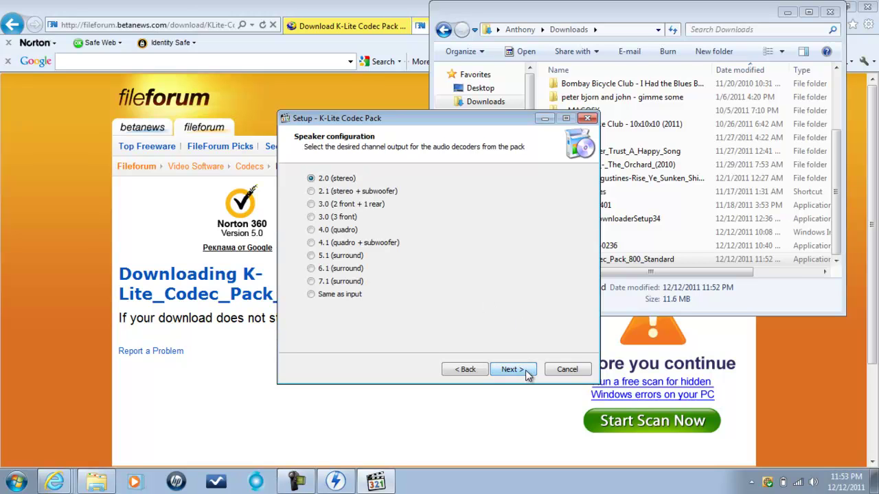
click(526, 371)
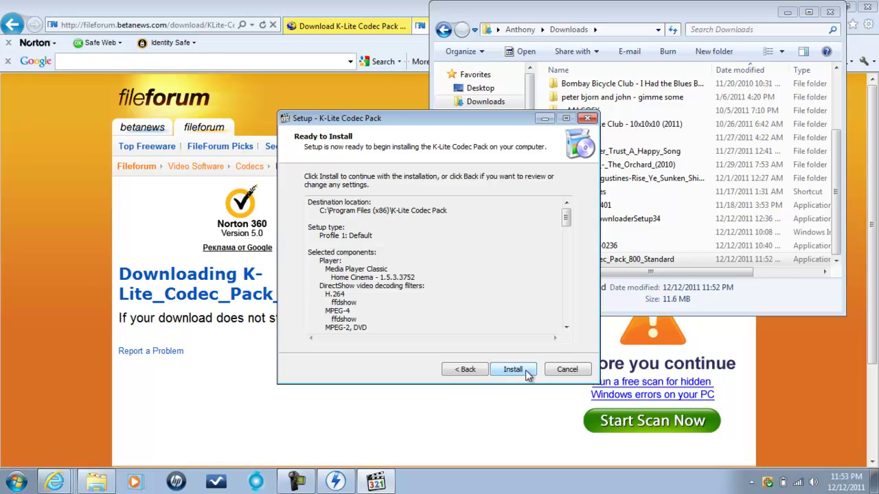
click(525, 371)
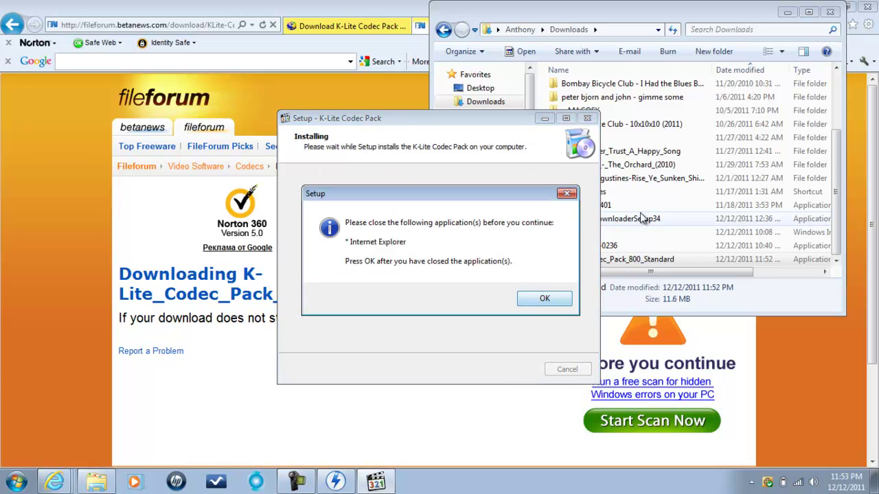
- Close Internet Explorer with all its tabs, then let the K-Lite Codec Pack installation complete and exit the setup
click(868, 57)
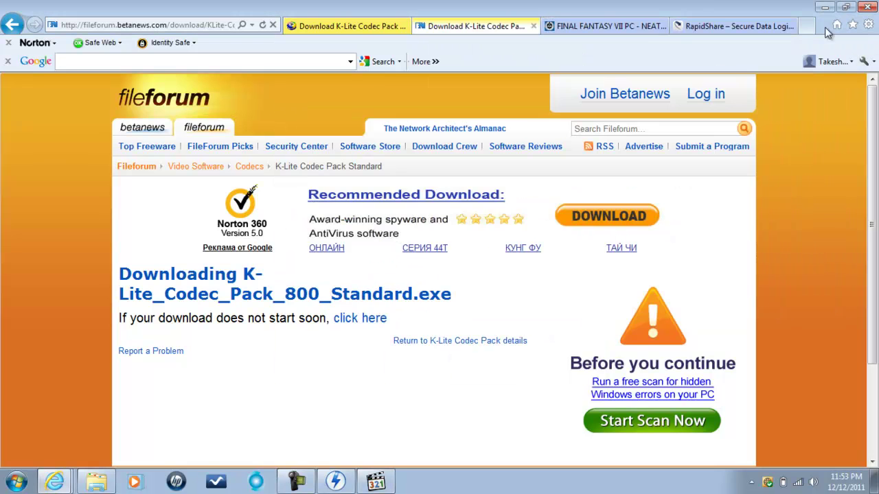
click(642, 28)
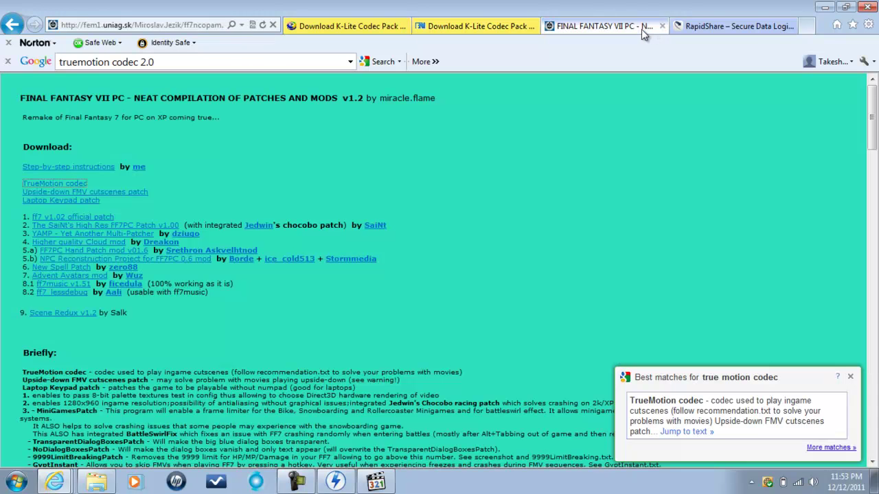
click(854, 26)
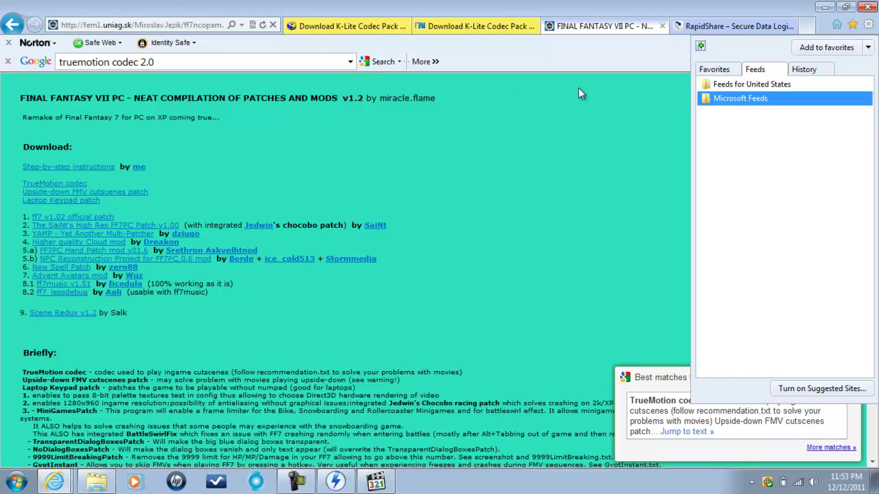
click(868, 9)
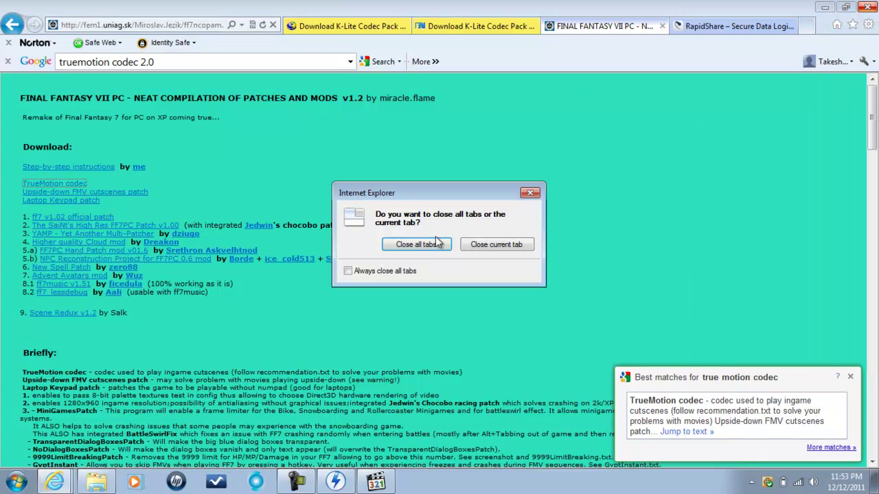
click(437, 246)
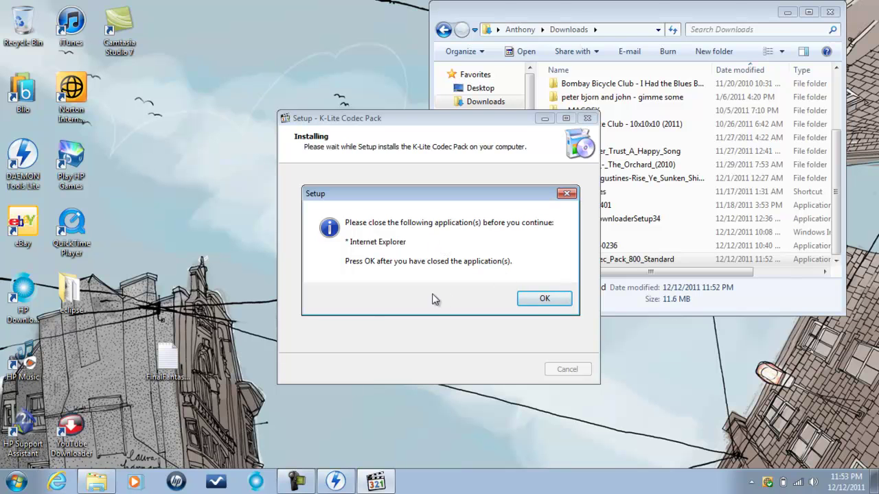
click(553, 302)
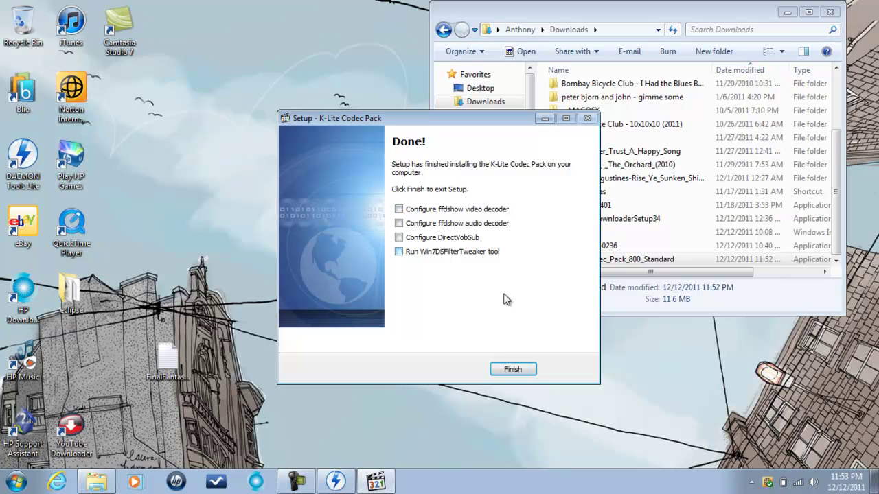
click(516, 369)
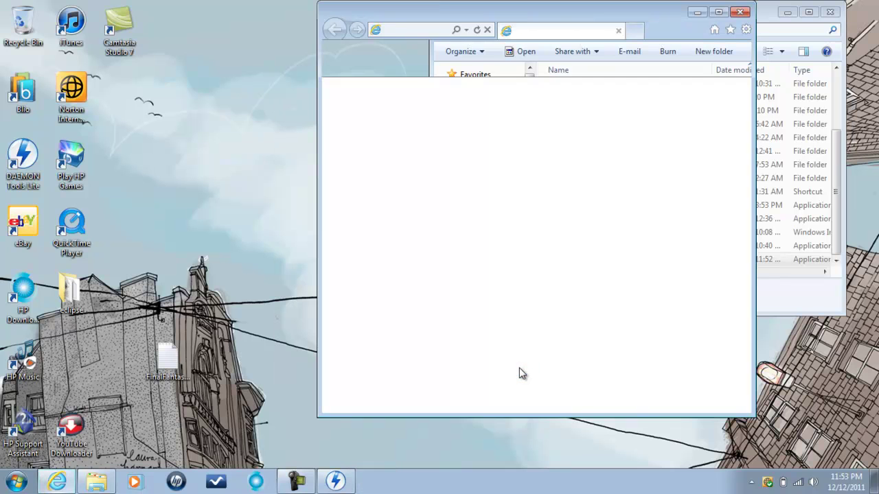
- Search Google for "truemotion codec" in the maximized browser and open the Final Fantasy VII PC Neat Compilation of Patches and Mods result
click(719, 12)
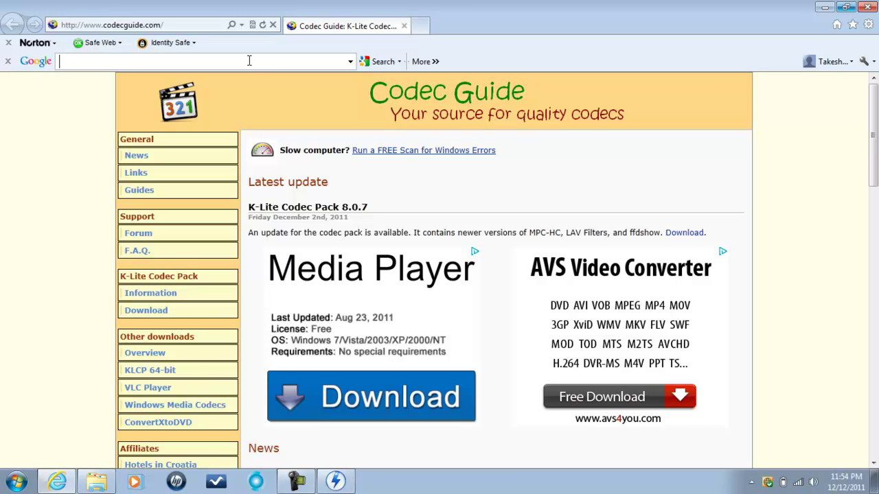
text(tru)
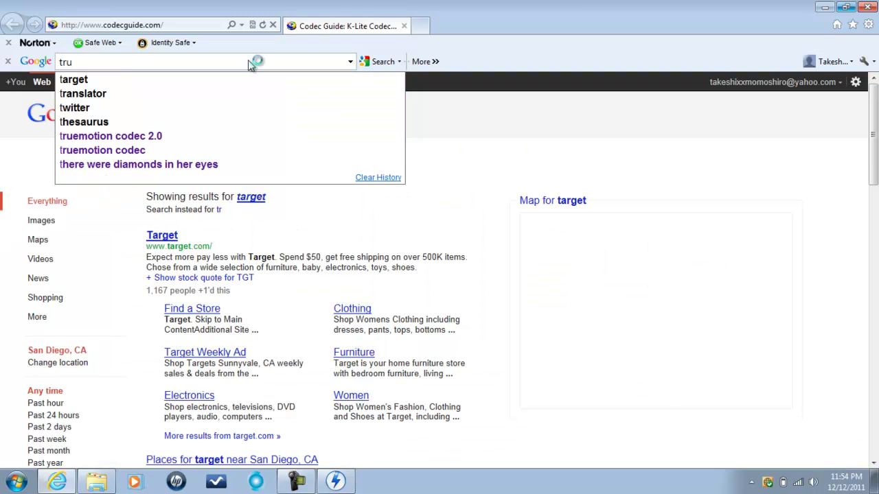
text(emotion code)
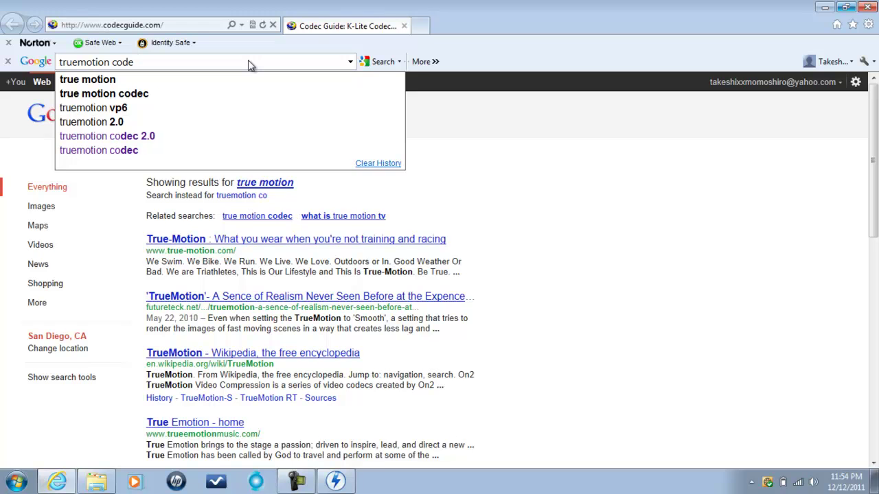
text(c)
key(Return)
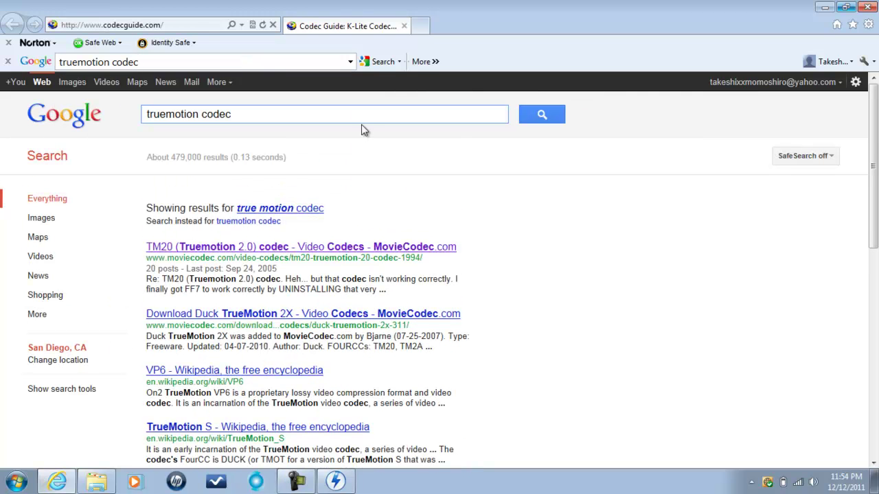
drag(875, 219, 876, 289)
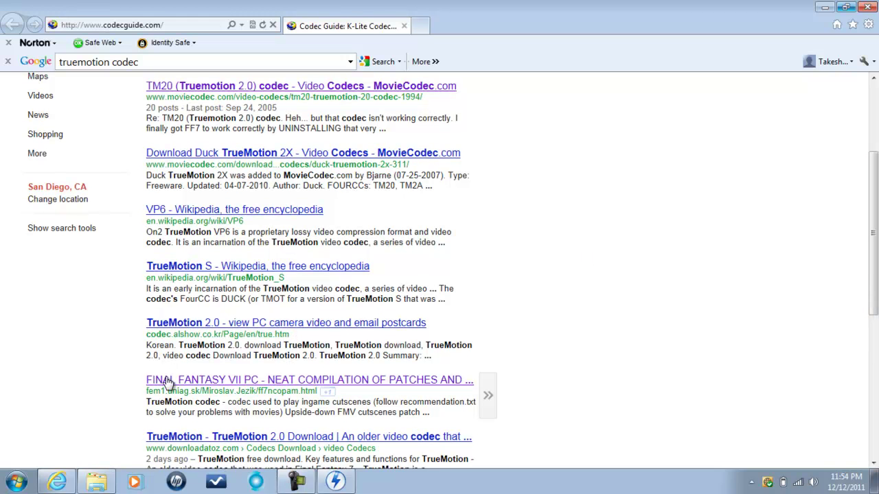
click(305, 381)
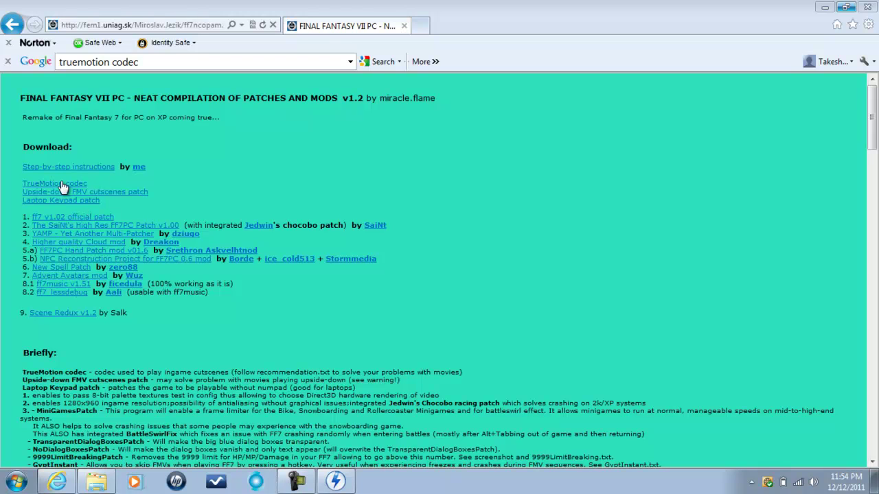
- Follow the TrueMotion codec link and save TrueMotion_codec.zip from RapidShare to the computer
click(62, 185)
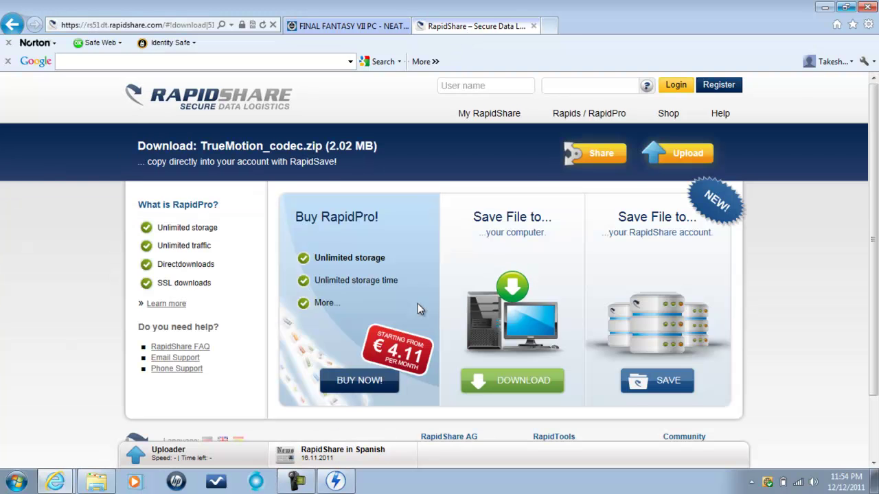
click(519, 383)
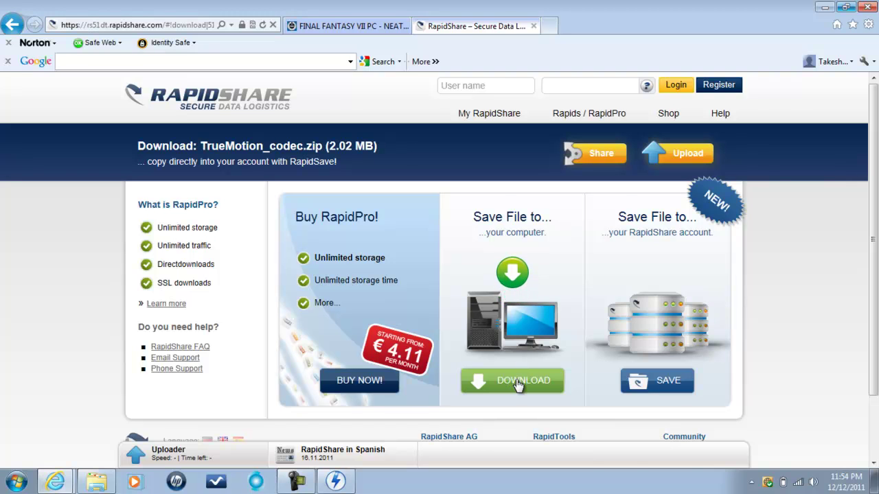
click(640, 450)
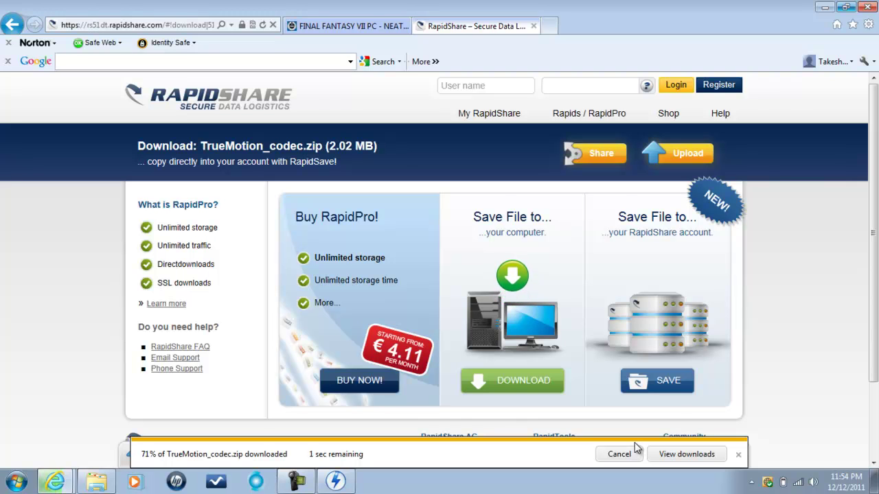
- Switch to the Downloads folder and extract the TrueMotion_codec archive in place
click(110, 485)
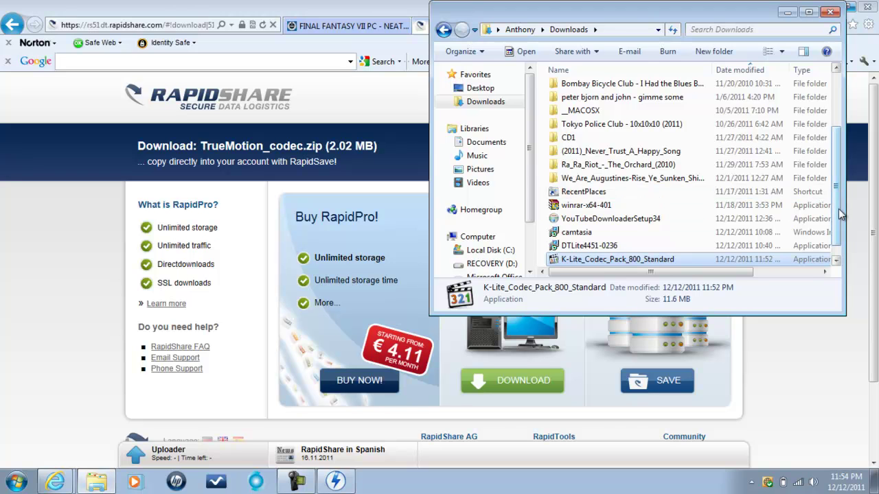
scroll(840, 227, down, 1)
click(618, 261)
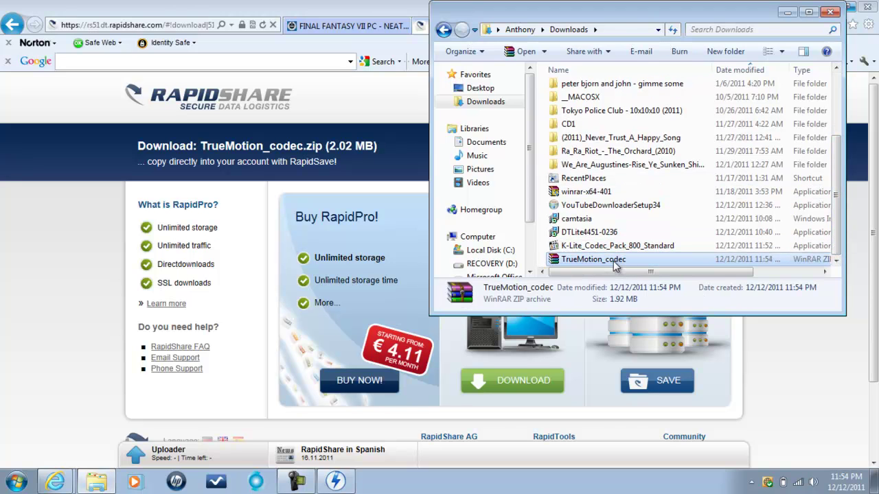
right_click(613, 263)
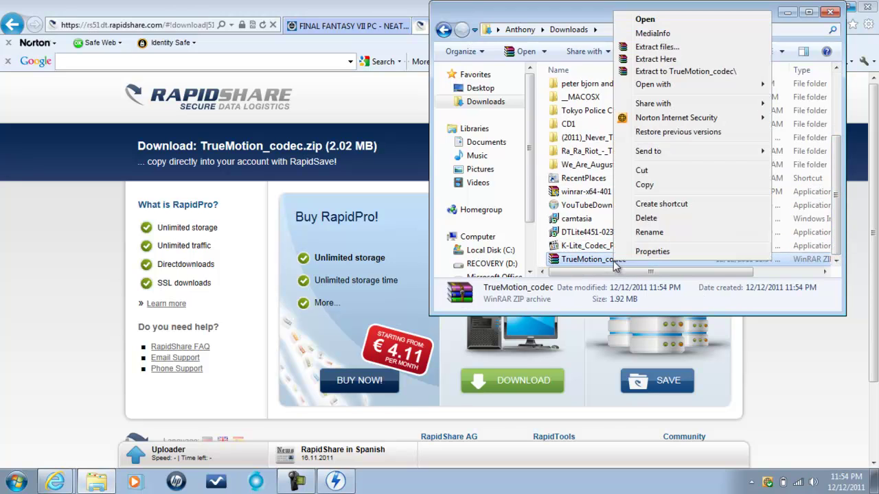
click(656, 61)
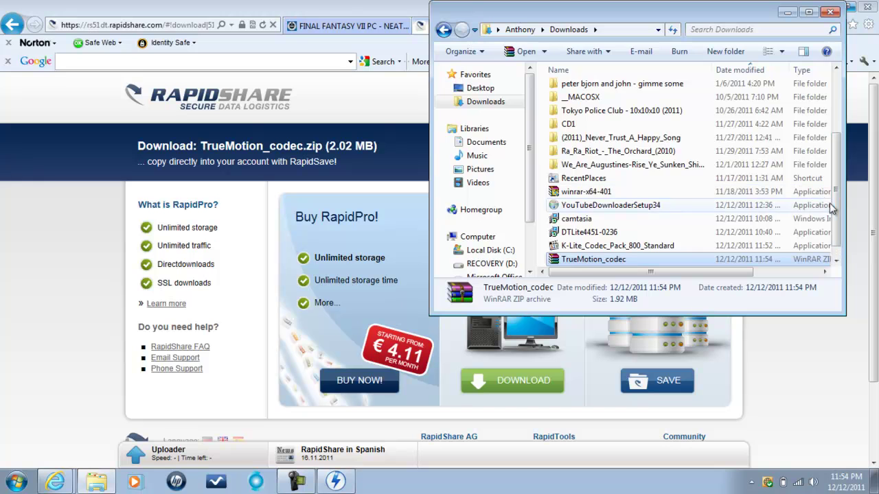
- Open the extracted TrueMotion codec and compression tool folder and run the duck installer
scroll(832, 202, up, 1)
drag(835, 210, 835, 154)
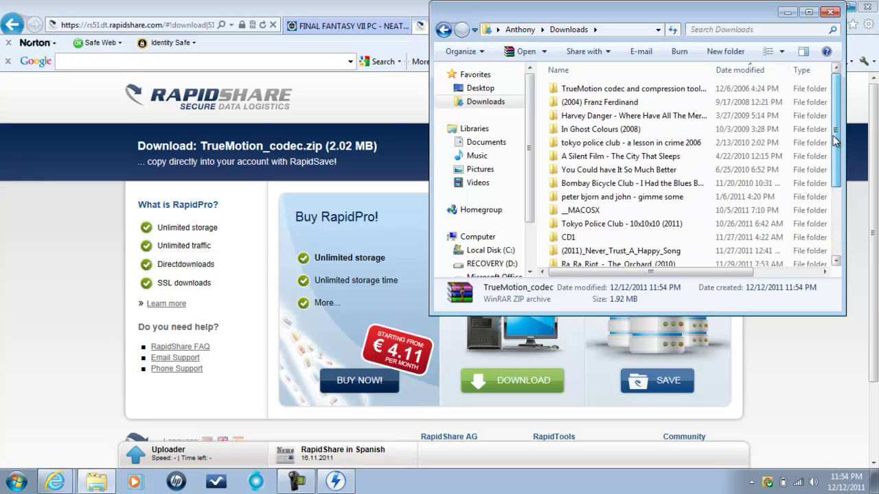
double_click(671, 92)
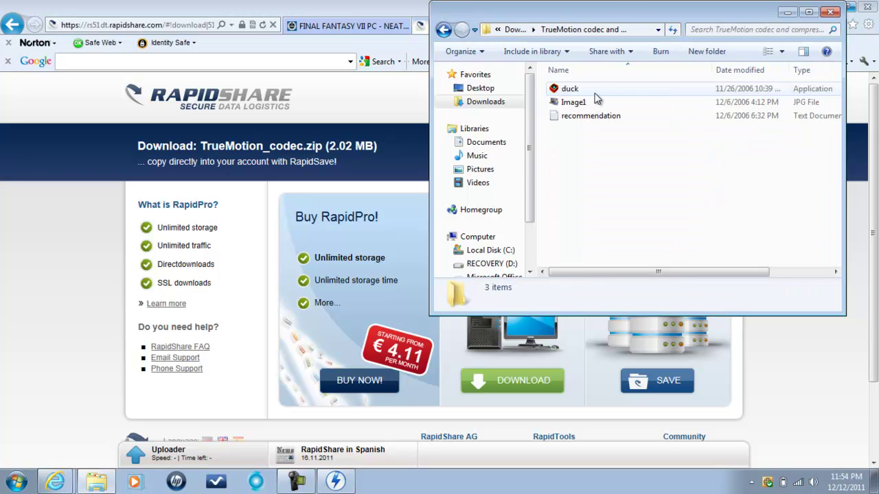
click(569, 95)
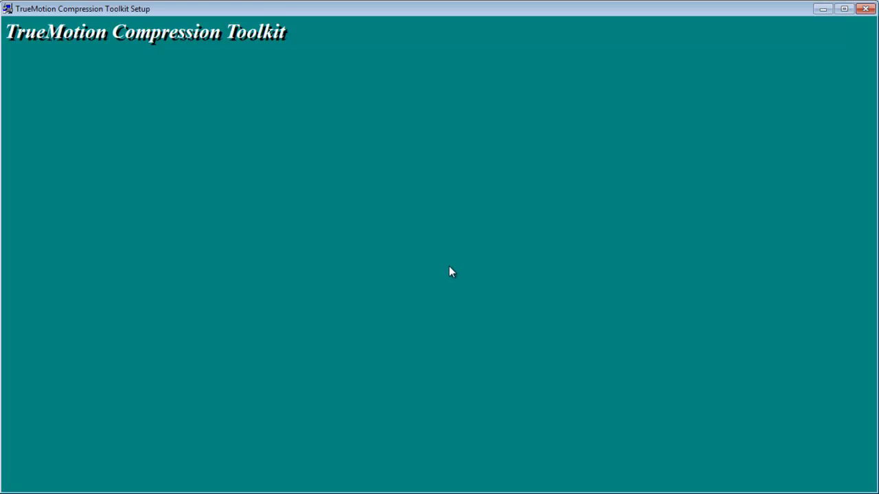
- Accept the TrueMotion Compression Toolkit license, install it to C:\DUCK, and close the readme and the codec folder window
click(504, 352)
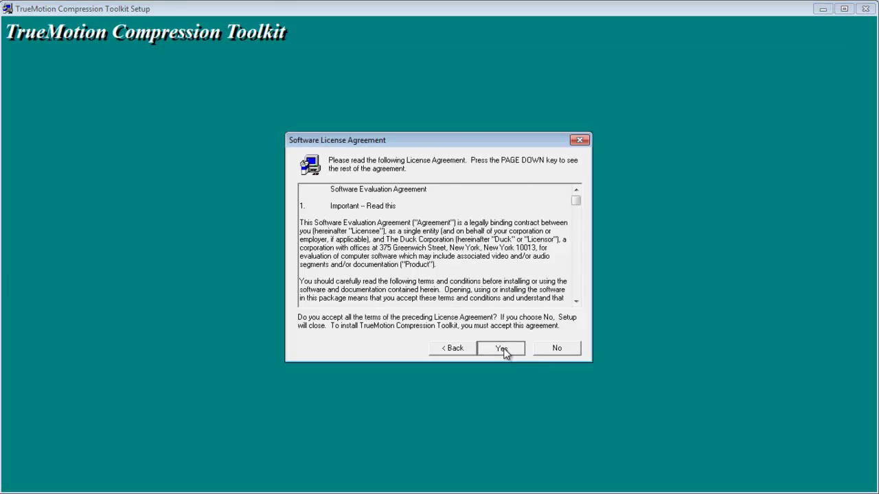
click(502, 348)
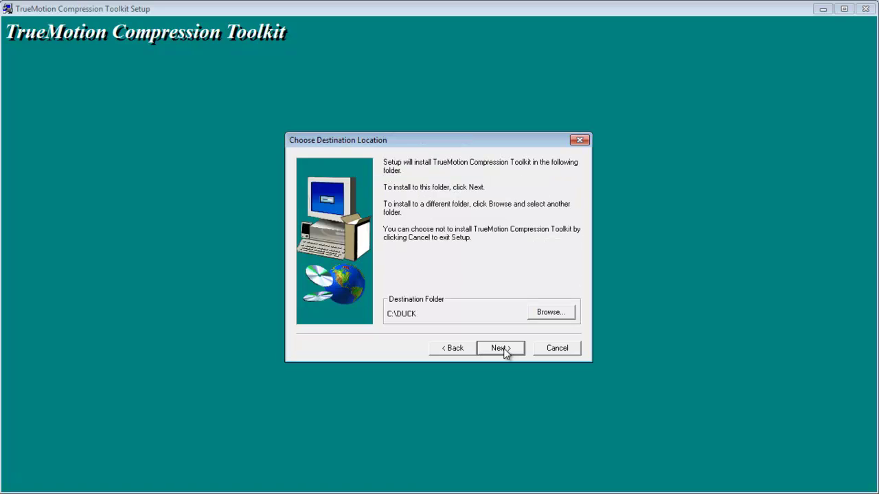
click(501, 349)
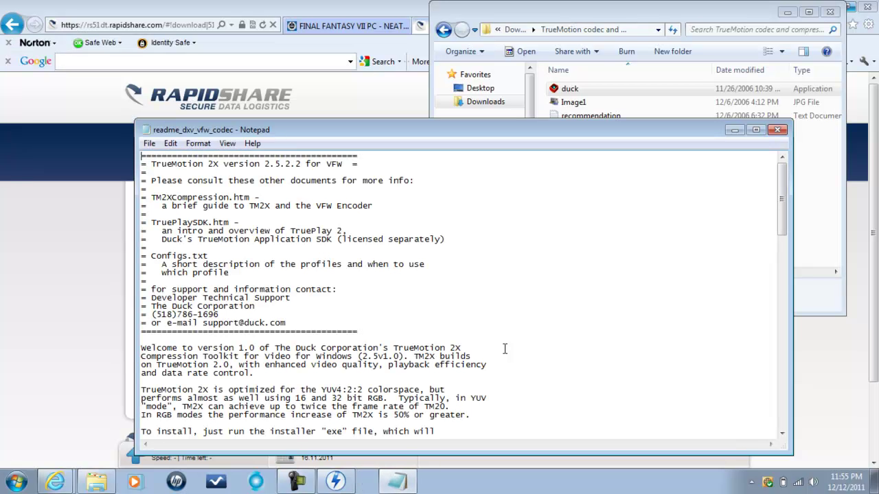
click(778, 130)
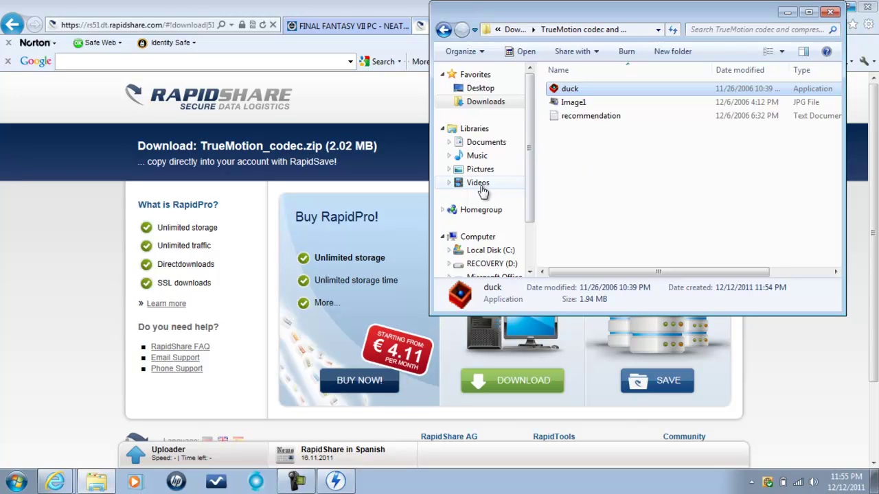
click(831, 12)
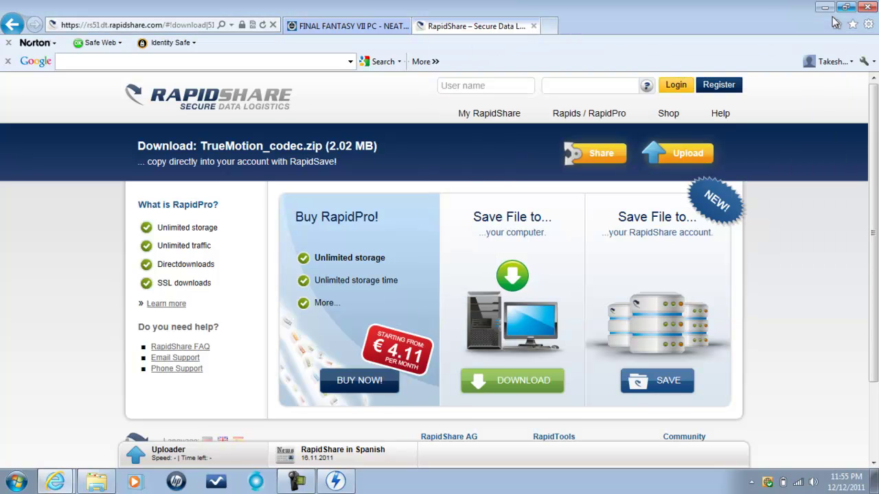
- Open the ffdshow video decoder configuration from the K-Lite Codec Pack programs
key(super)
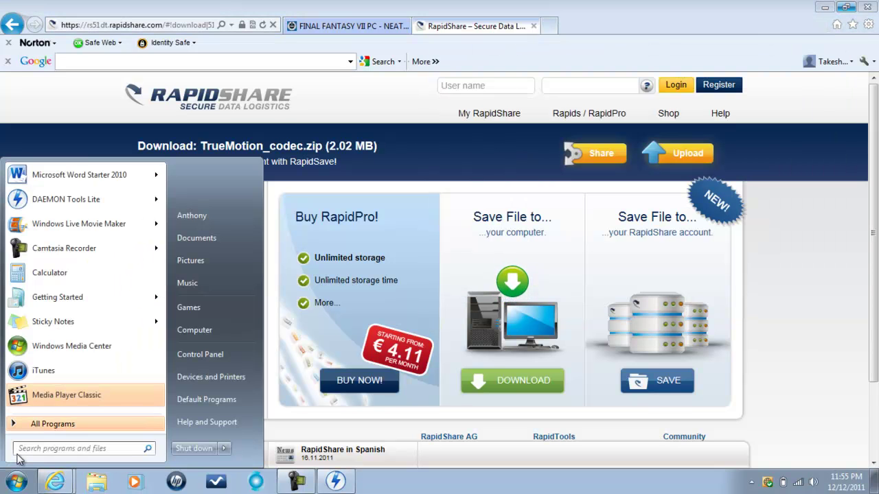
click(40, 426)
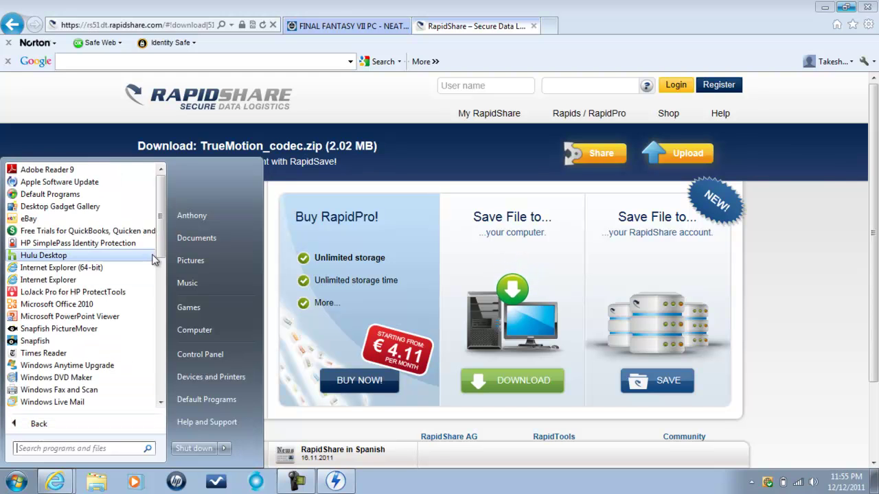
scroll(153, 260, down, 5)
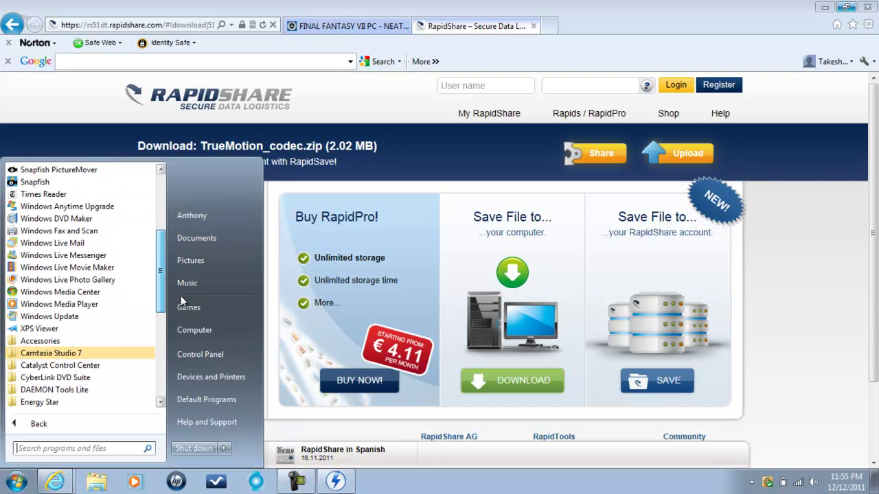
scroll(180, 311, down, 3)
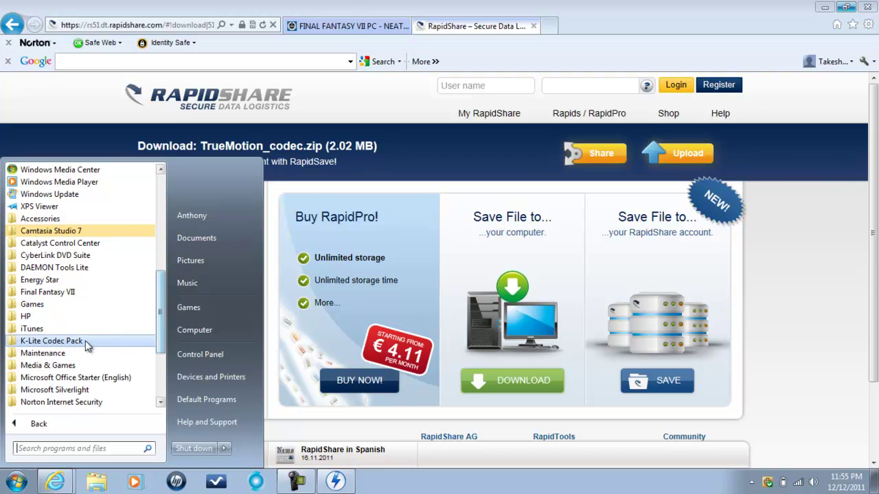
click(80, 345)
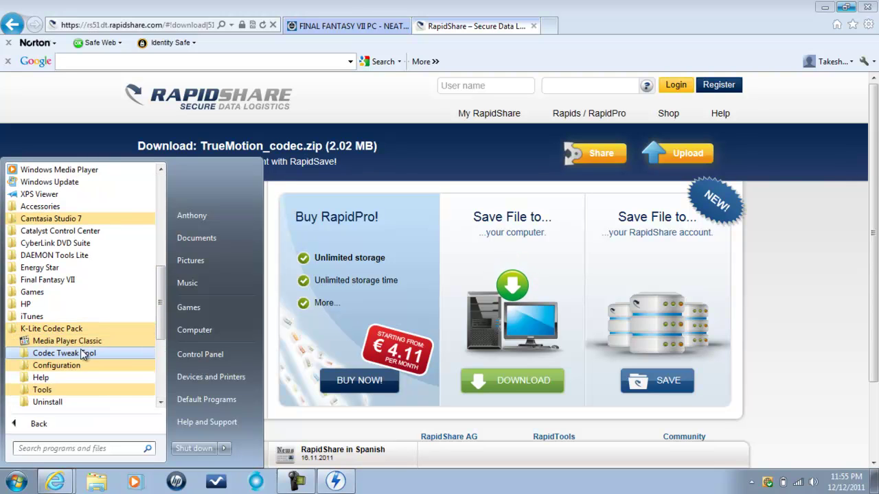
click(76, 368)
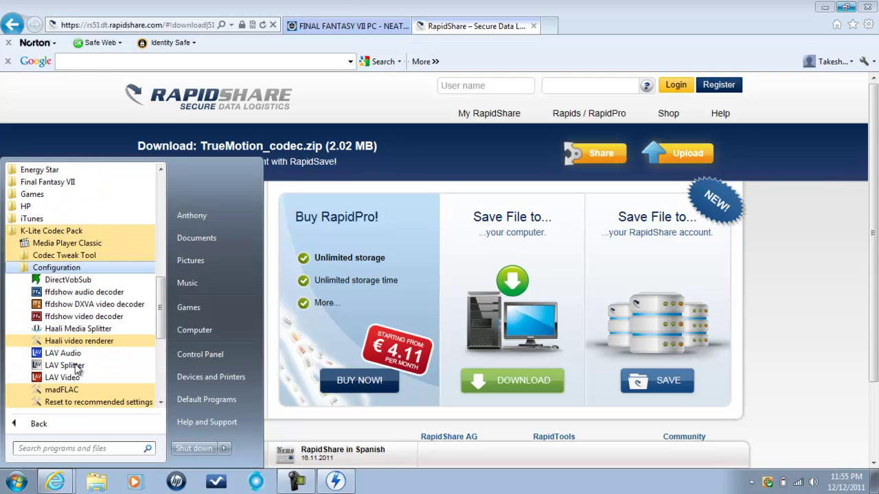
click(98, 318)
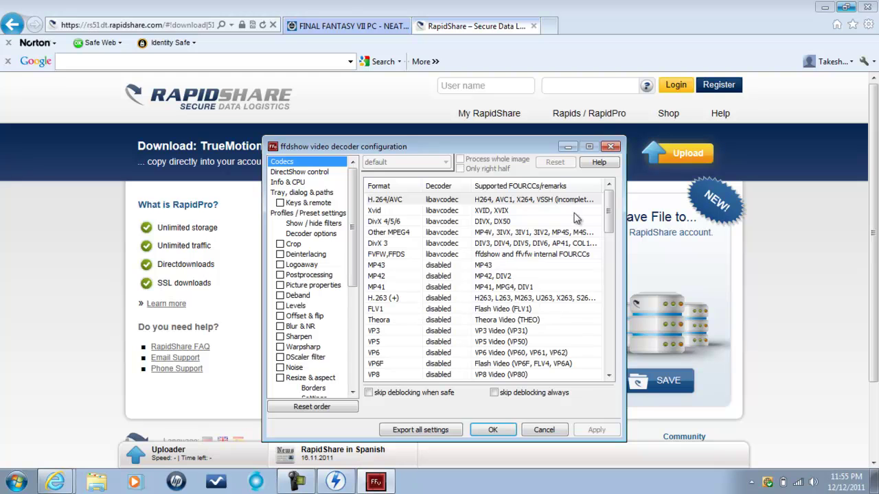
- Check the Truemotion 1,2 entry in the codec list and its available decoder options, and accept the ffdshow configuration
drag(612, 213, 610, 350)
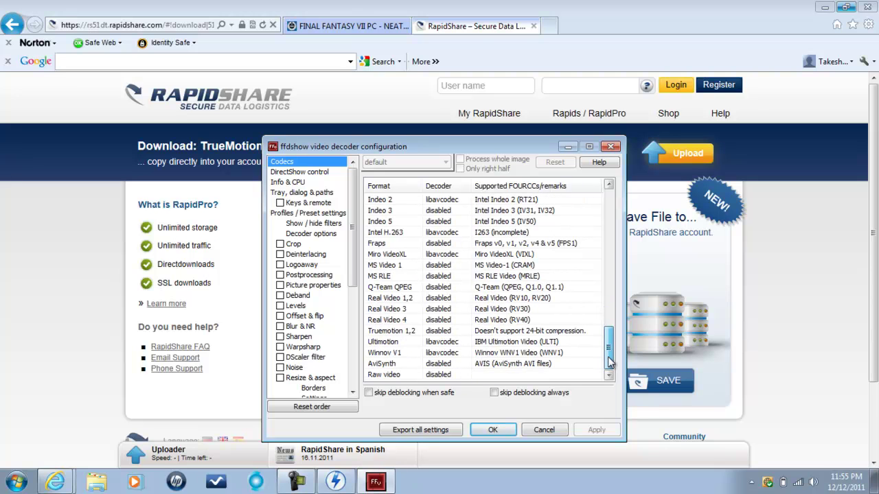
click(406, 333)
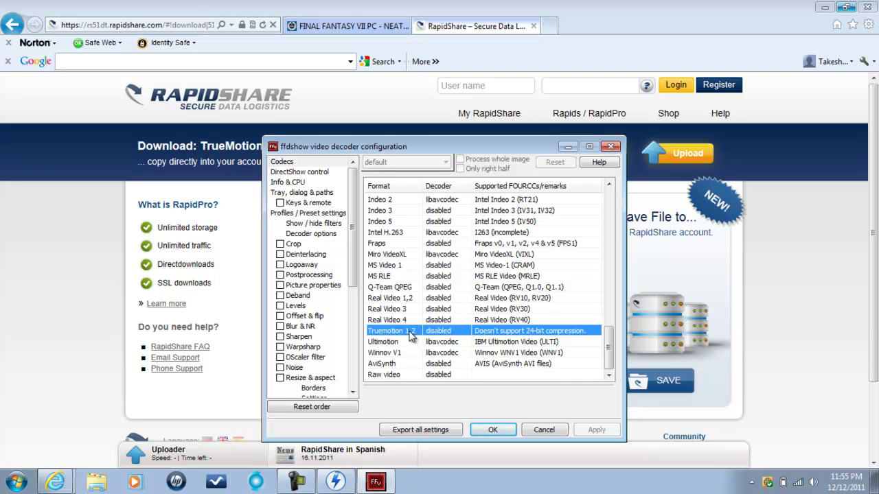
right_click(411, 335)
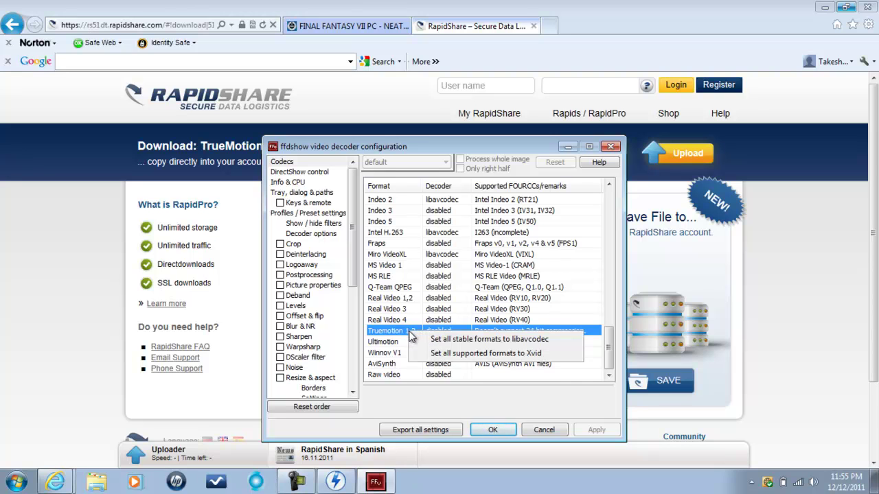
click(607, 352)
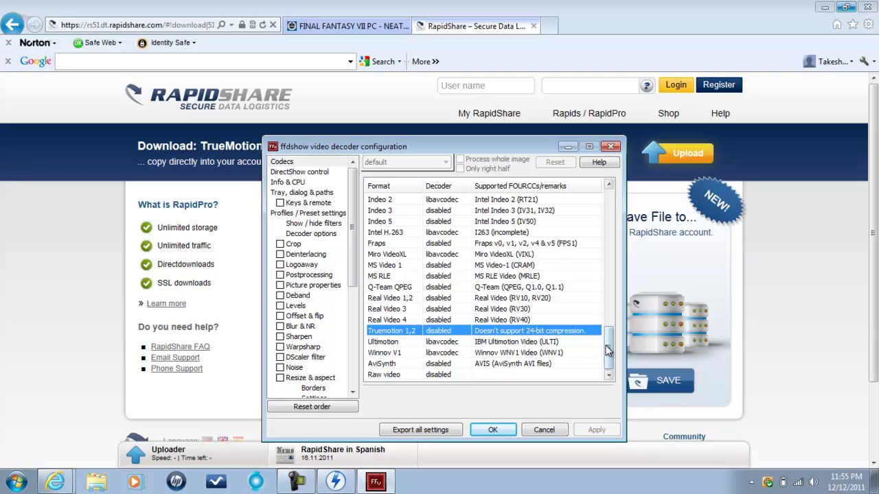
click(493, 430)
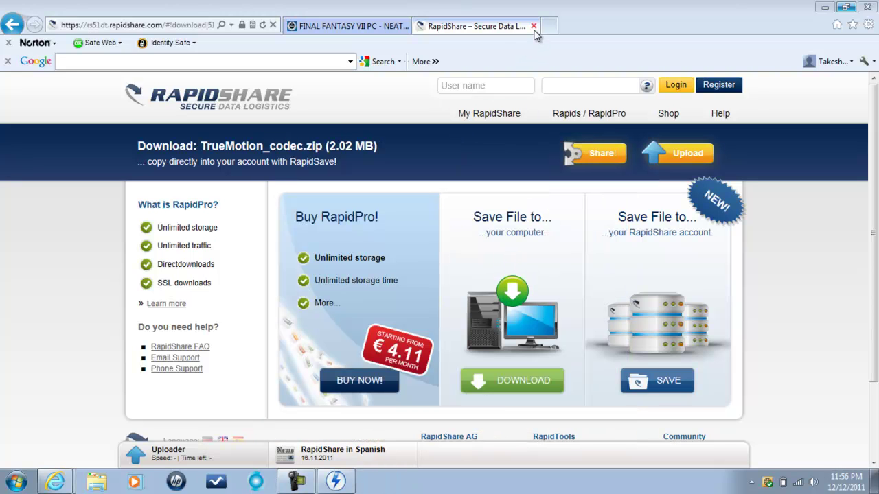
- Close all browser tabs, switch to DAEMON Tools Lite and add the FFVII Install ISO to the image catalog
click(869, 7)
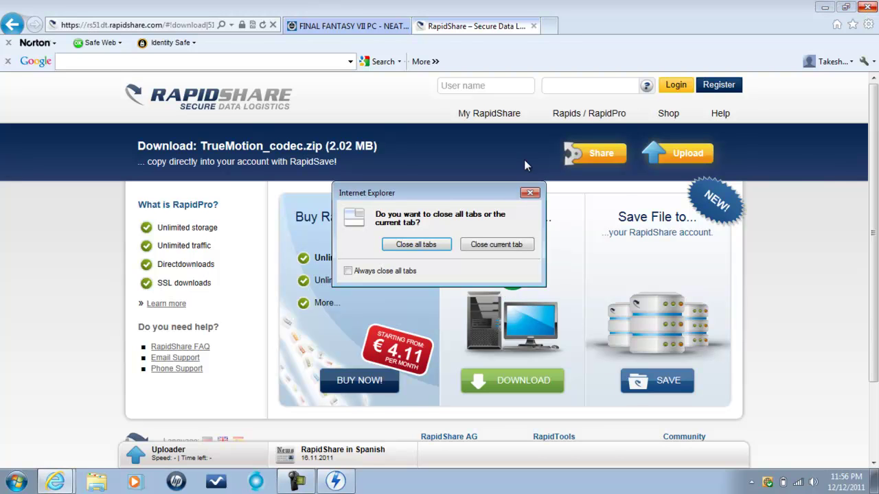
click(430, 246)
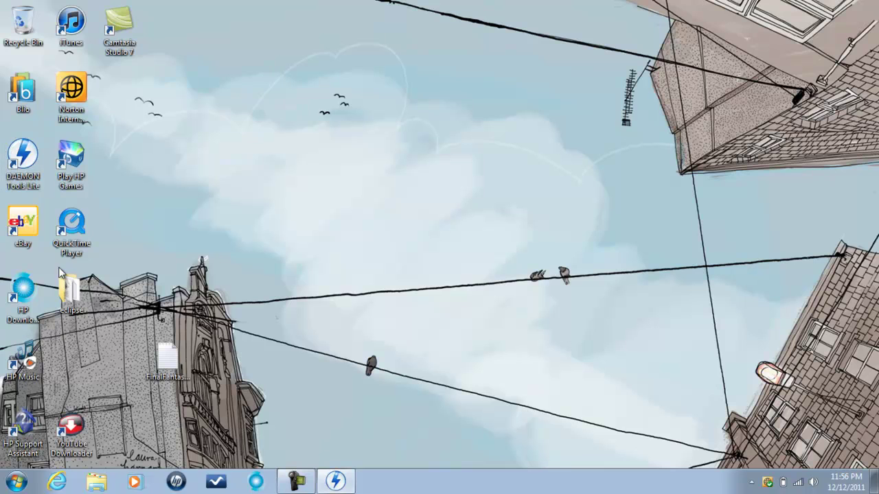
click(336, 482)
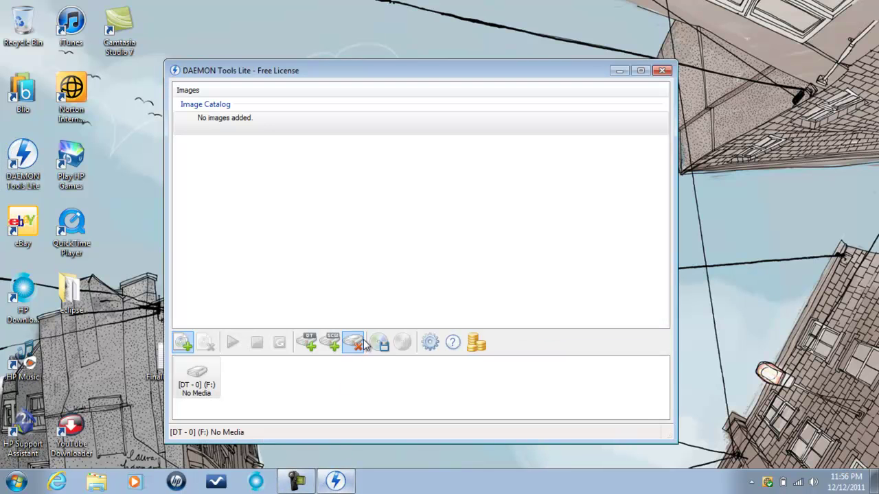
click(183, 344)
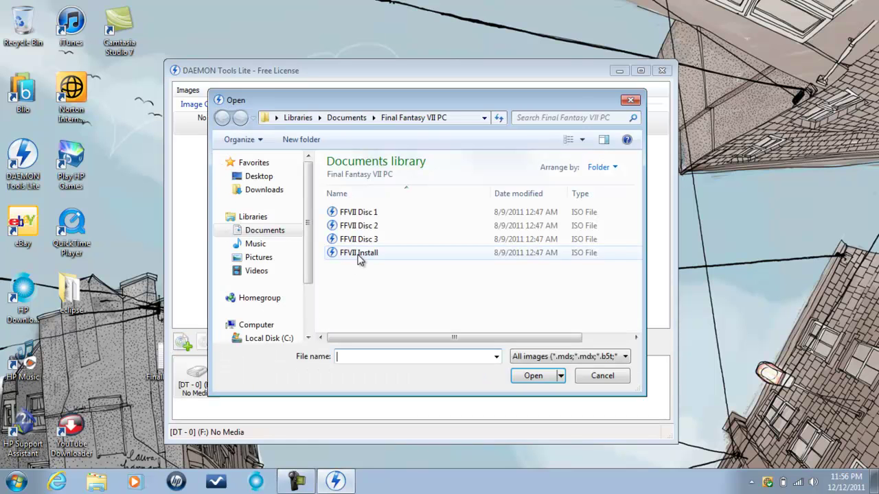
click(359, 254)
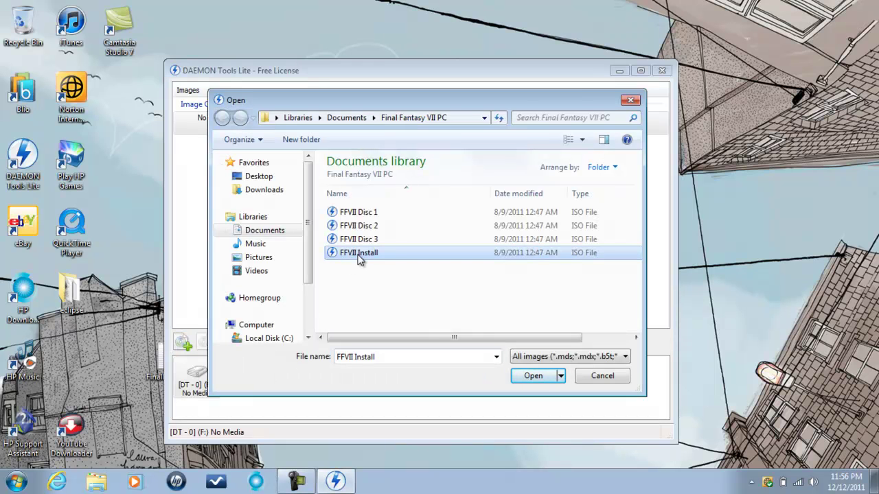
click(538, 378)
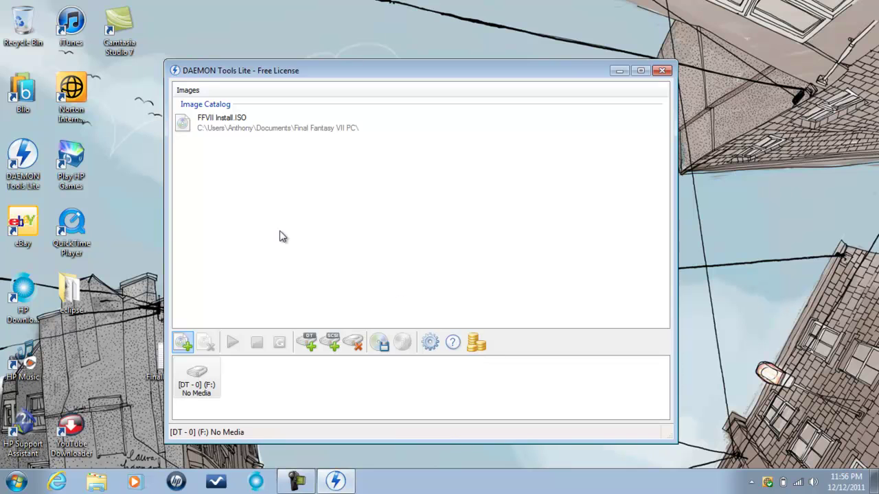
- Mount FFVII Install.ISO on the virtual drive F: and run its SETUP.EXE
click(235, 129)
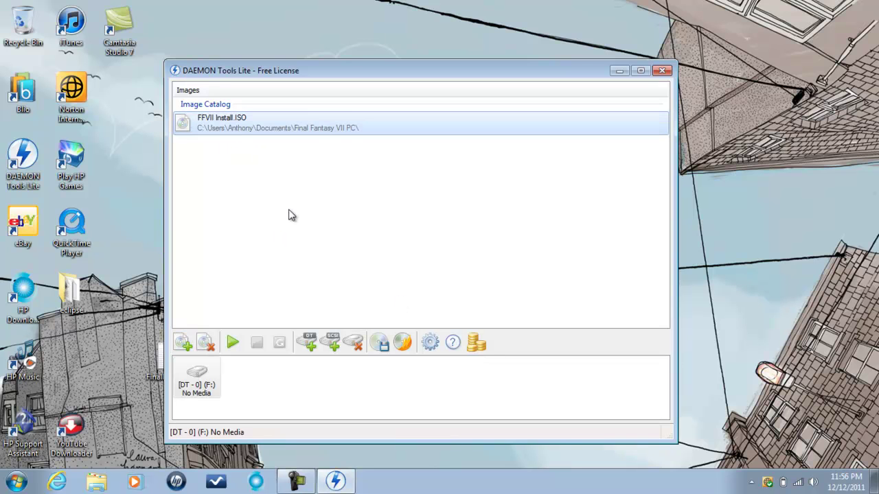
click(232, 343)
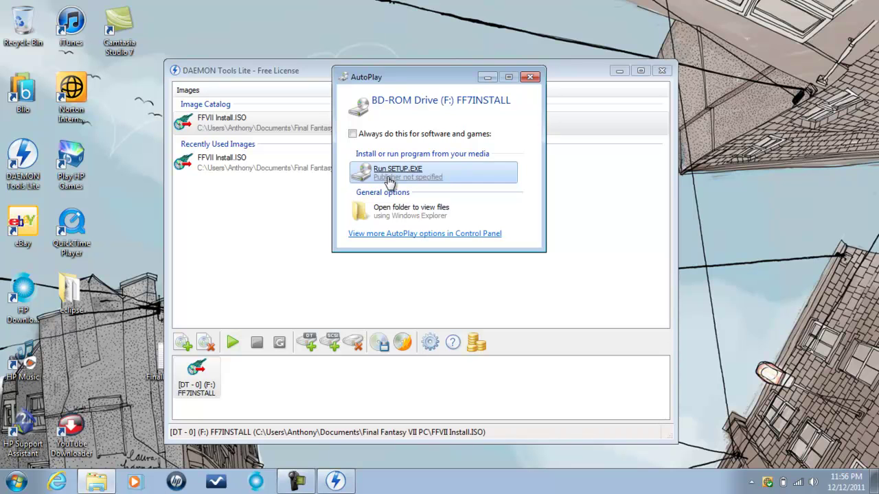
click(390, 179)
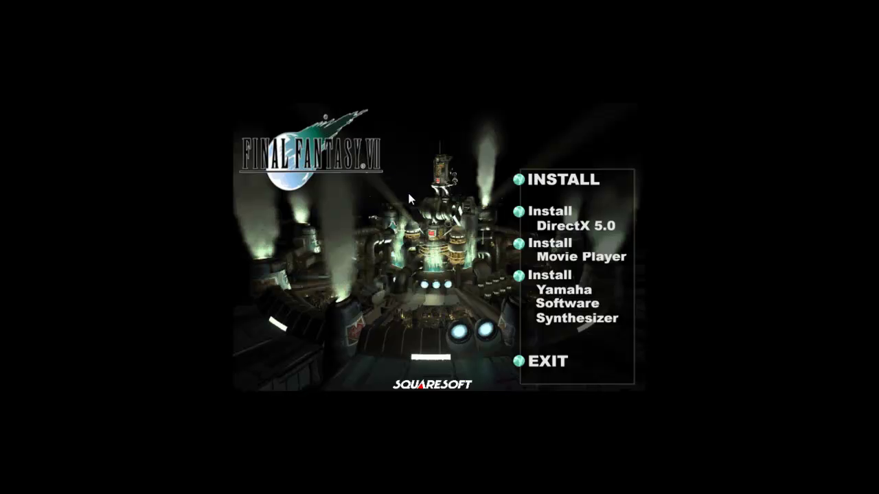
- Install Final Fantasy VII as Maximum Install with DirectX 5 and DirectShow drivers, keeping the default destination and the Final Fantasy VII program folder
click(547, 180)
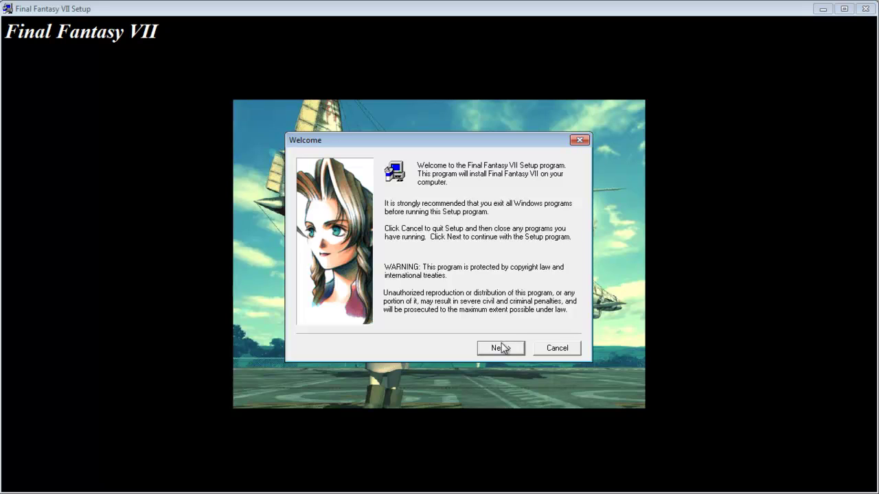
click(502, 350)
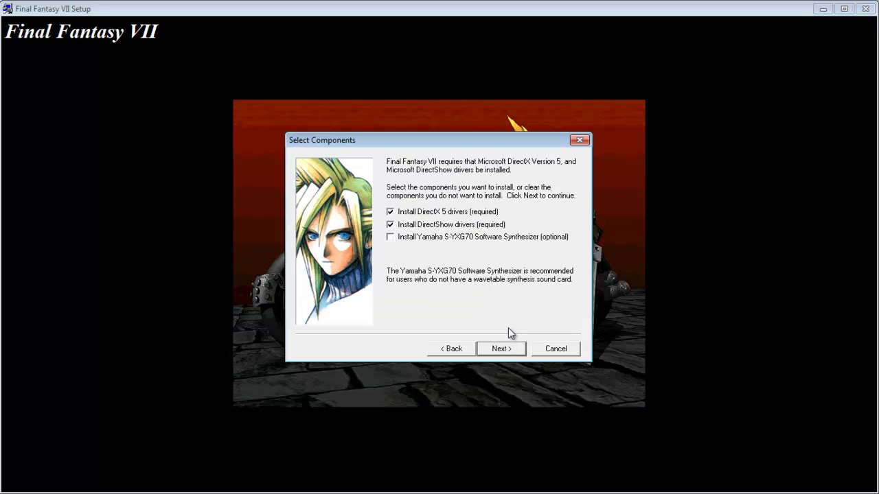
click(508, 350)
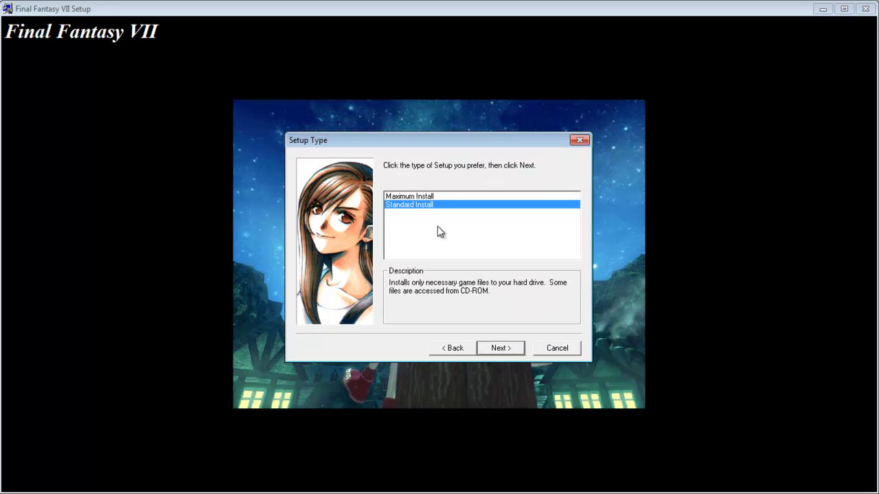
click(412, 196)
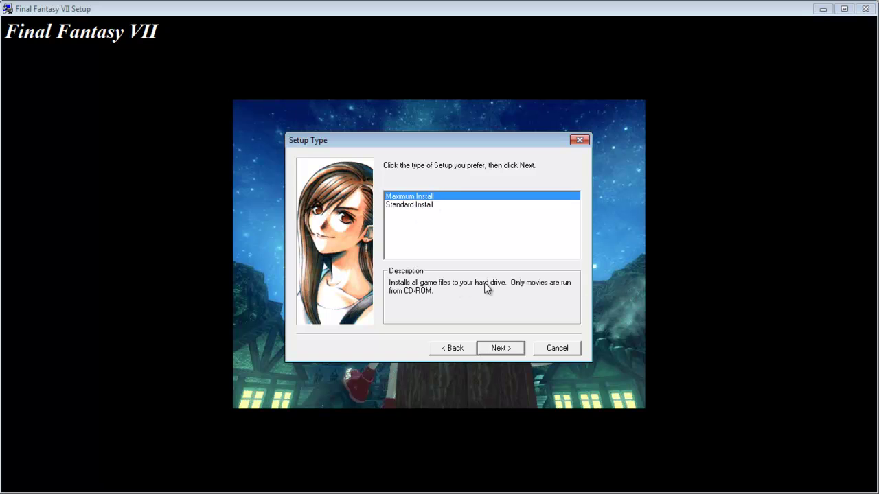
click(501, 348)
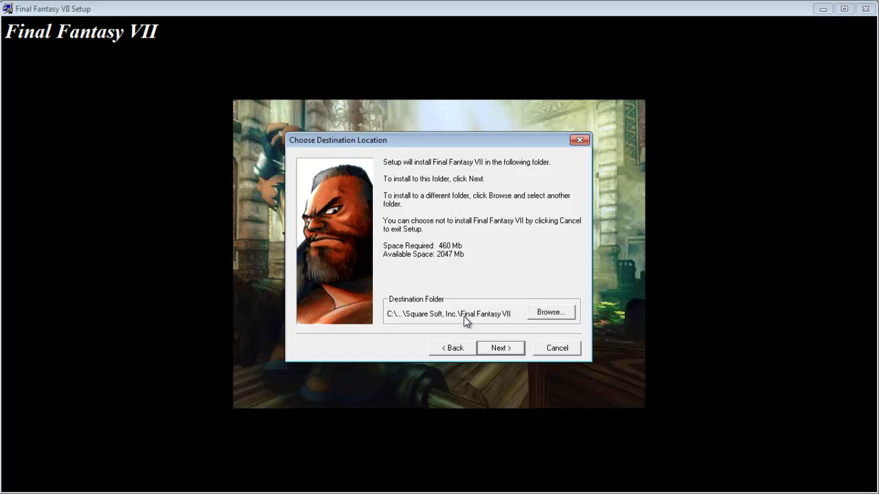
click(501, 349)
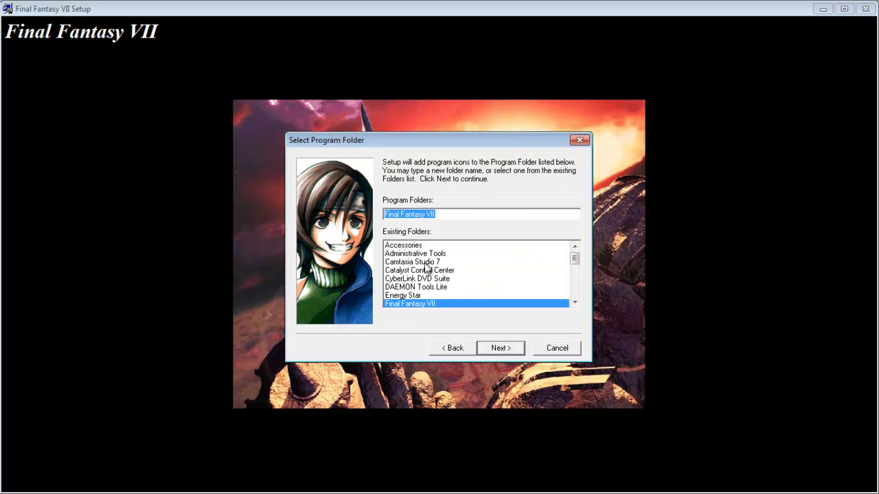
click(497, 348)
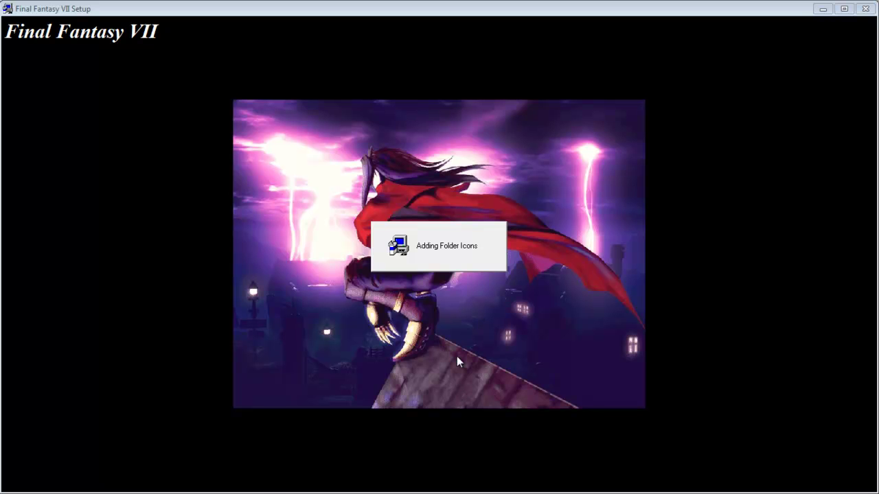
key(super)
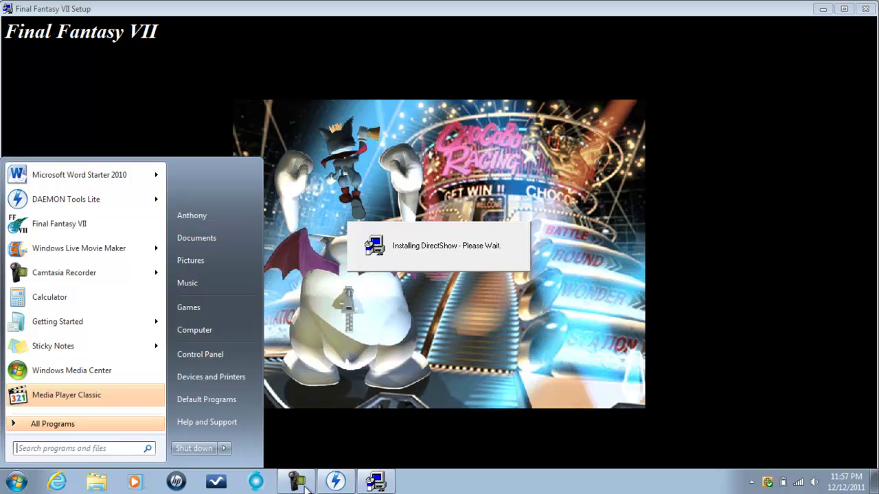